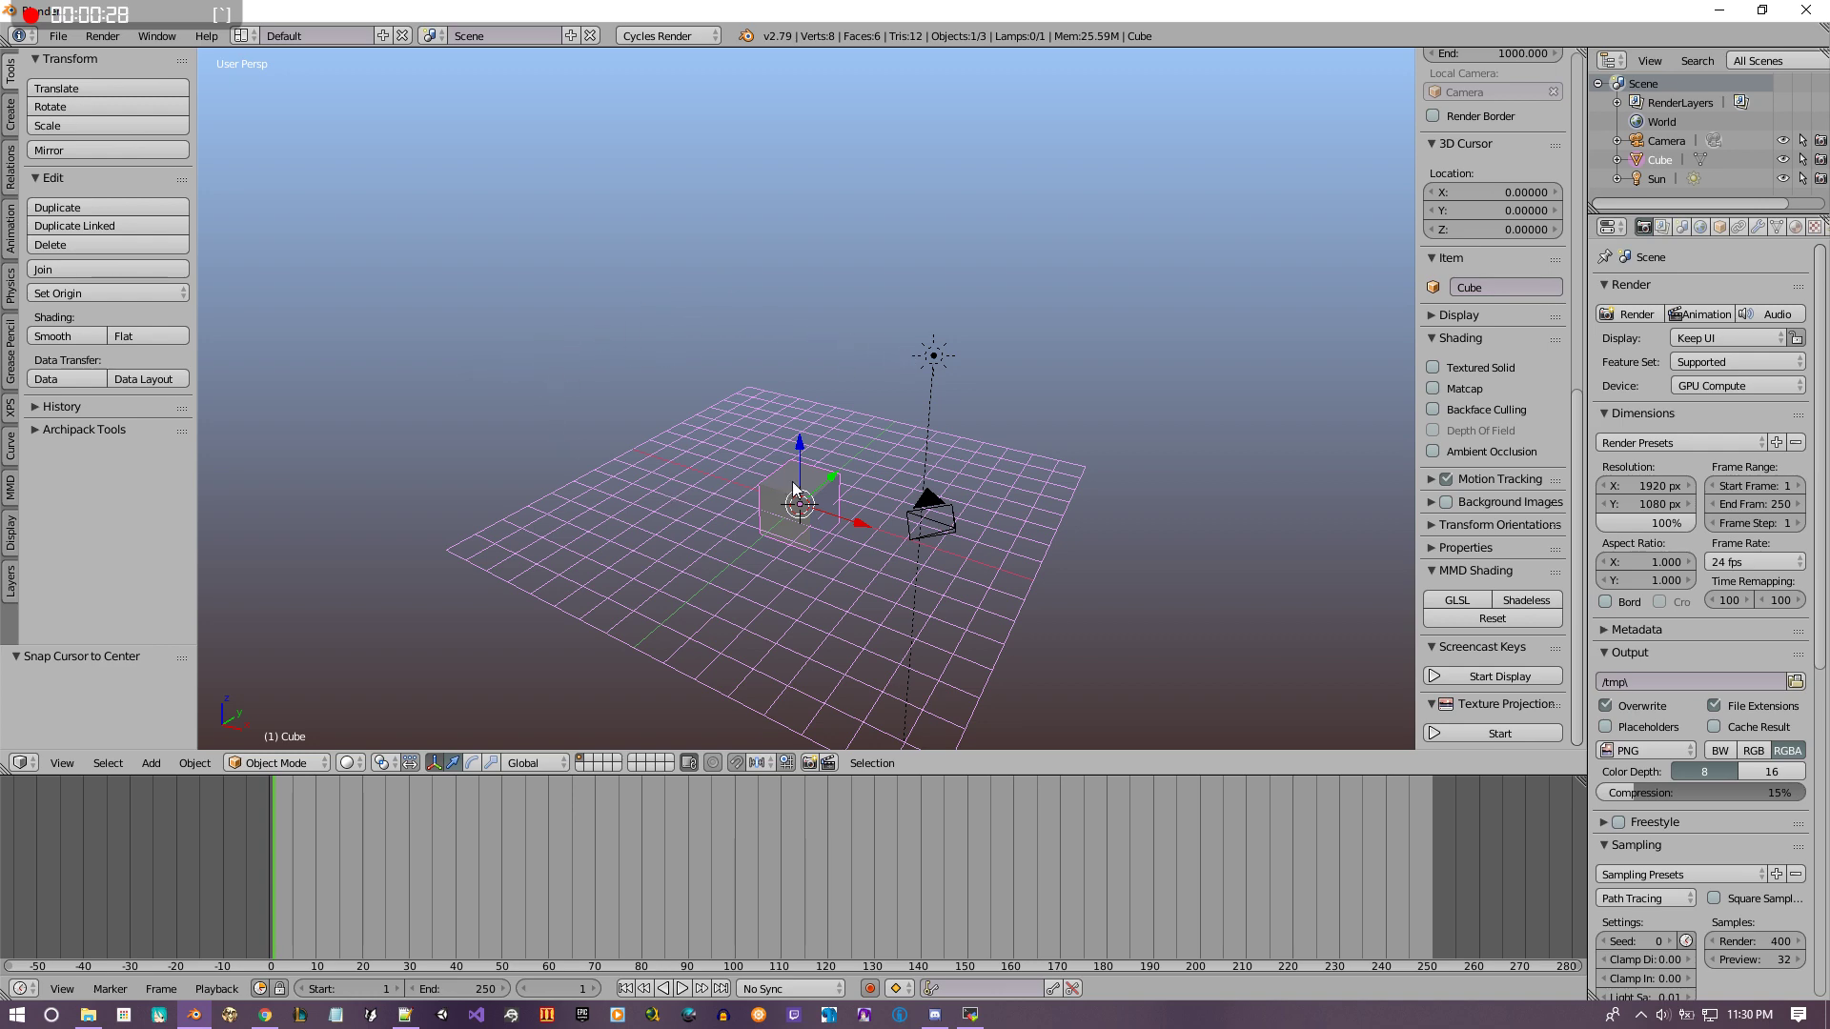
Step: Create an MMD model root object with the default name "New MMD Model" and a scale of 1.00
middle_click_drag(786, 530, 772, 443)
scroll(798, 495, "up", 4)
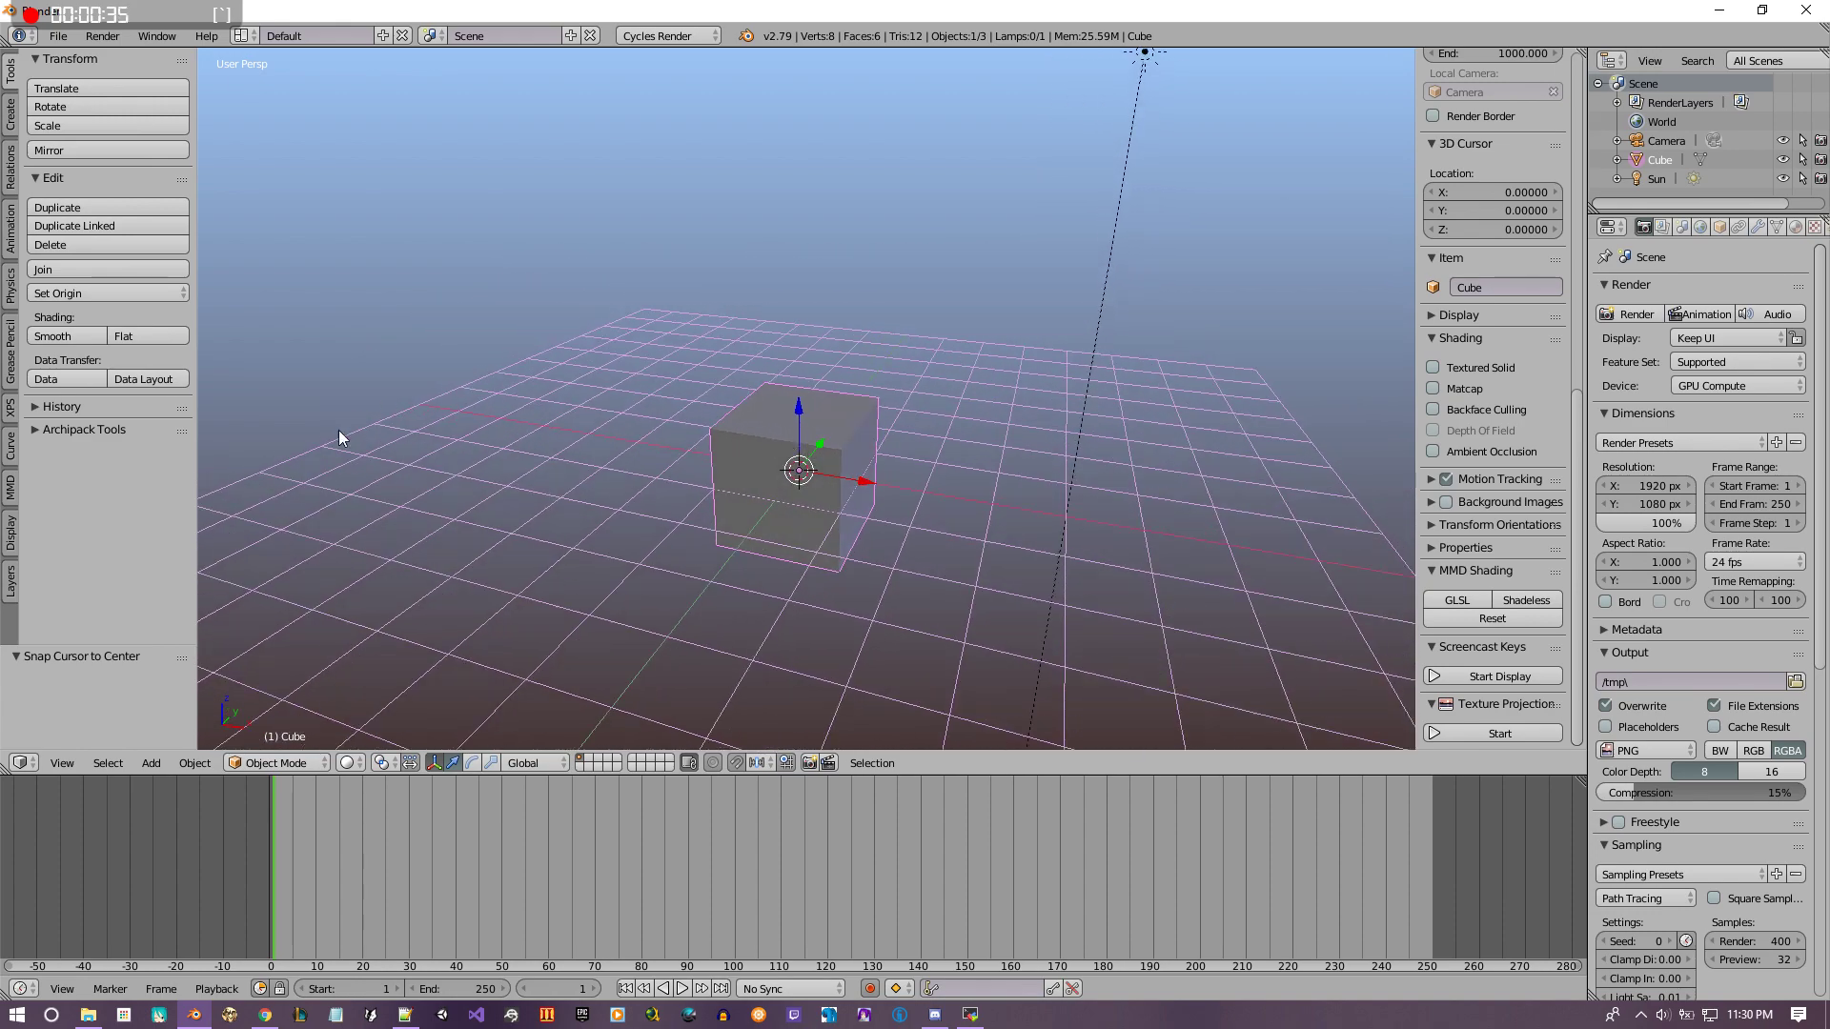
left_click(12, 491)
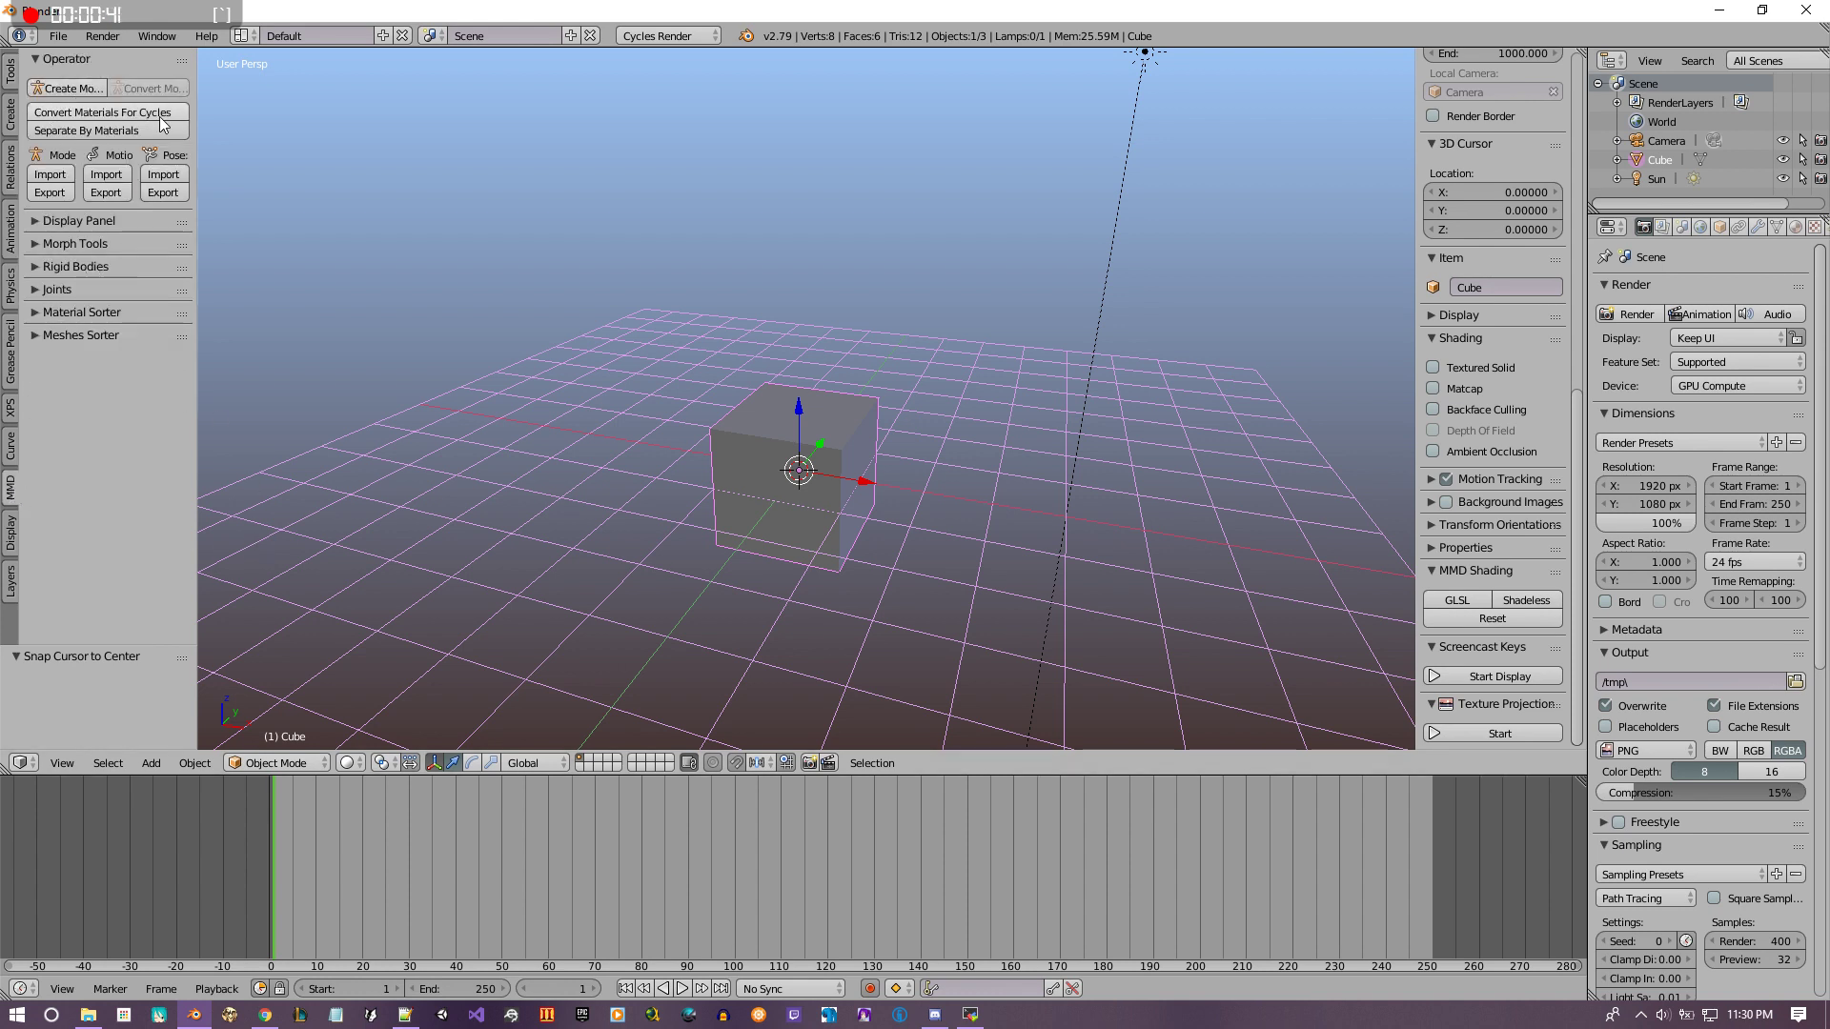
left_click(54, 91)
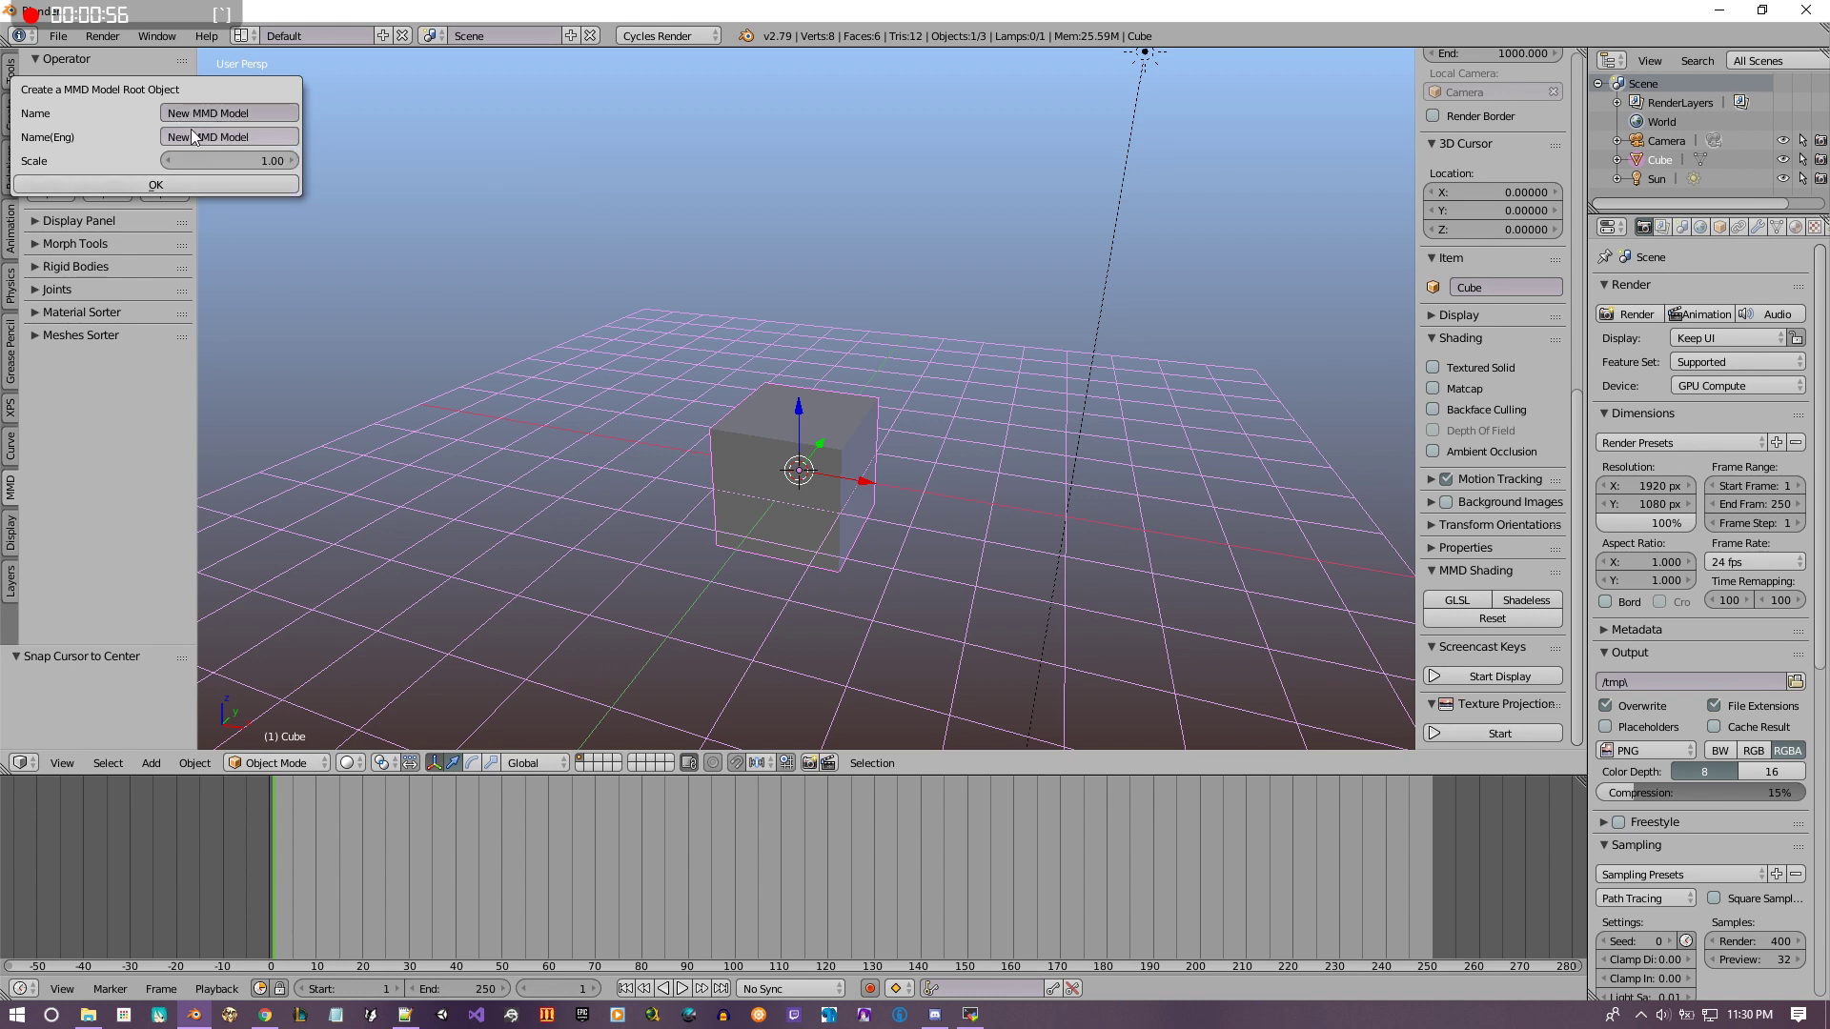
left_click(210, 181)
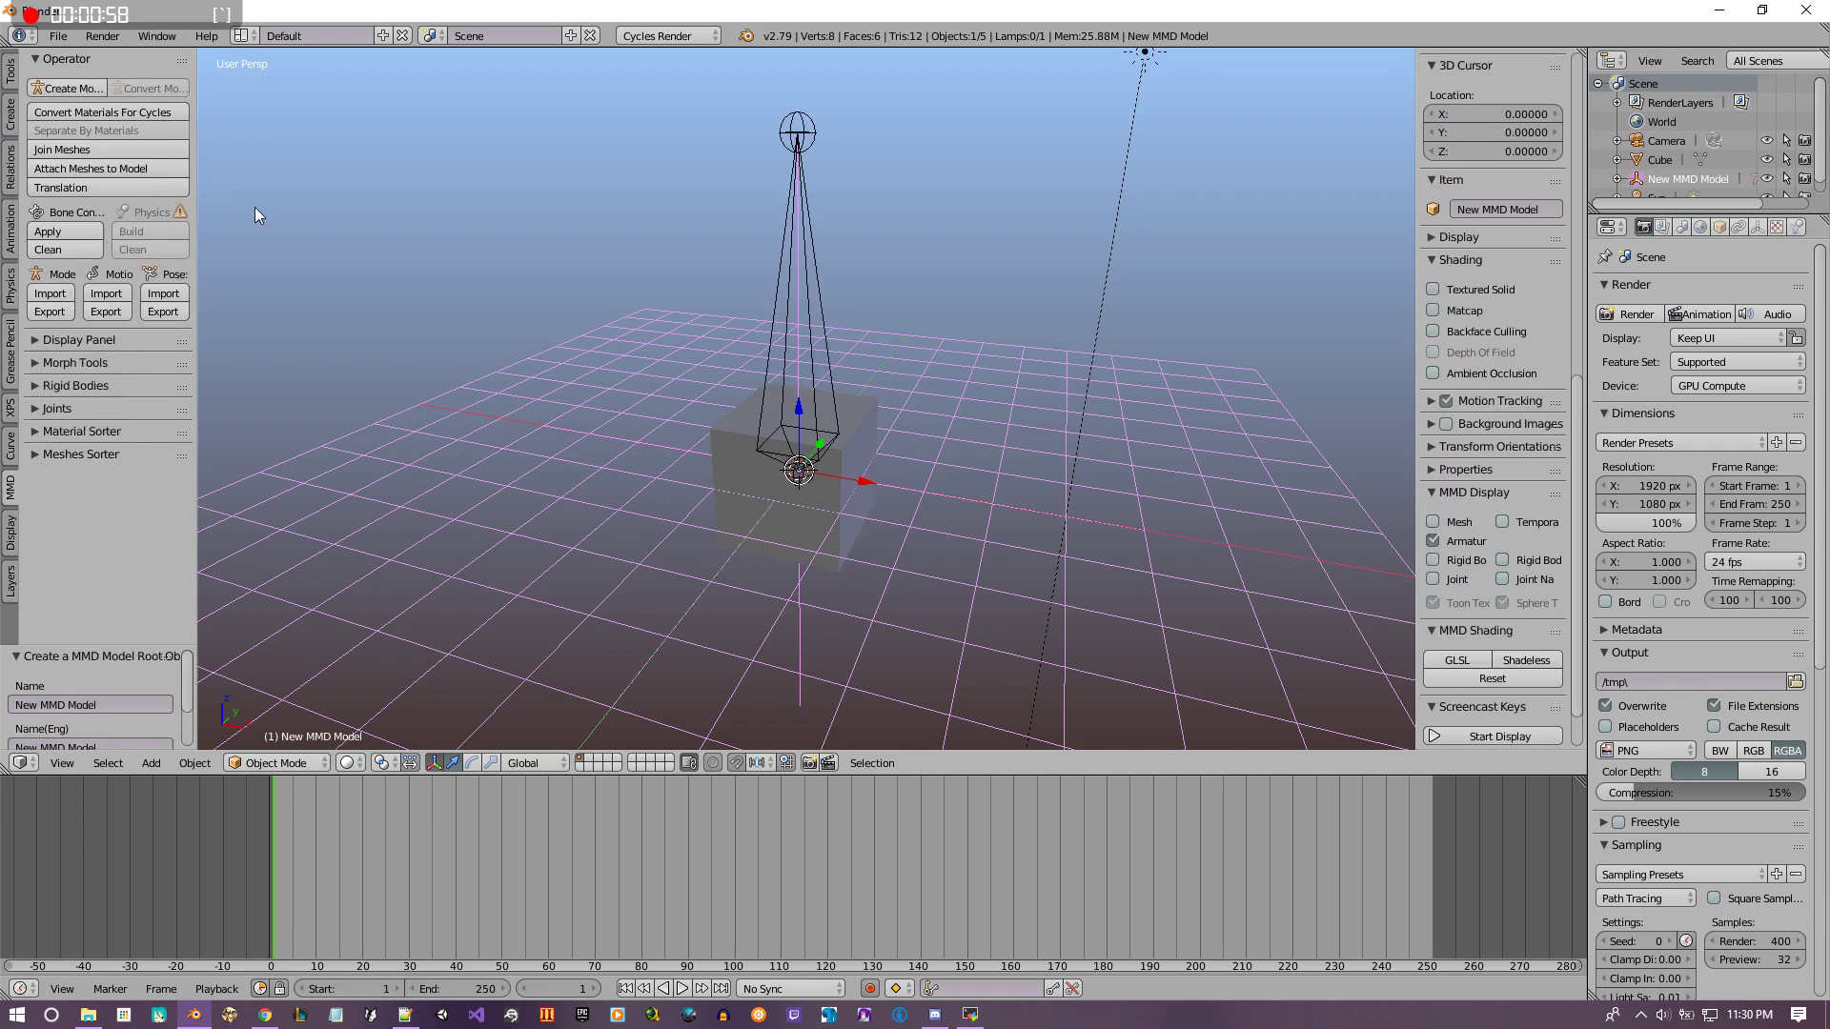
mouse_move(681, 376)
middle_mouse_down()
mouse_move(729, 396)
mouse_move(558, 385)
mouse_move(642, 391)
mouse_move(595, 401)
mouse_move(716, 385)
middle_mouse_up()
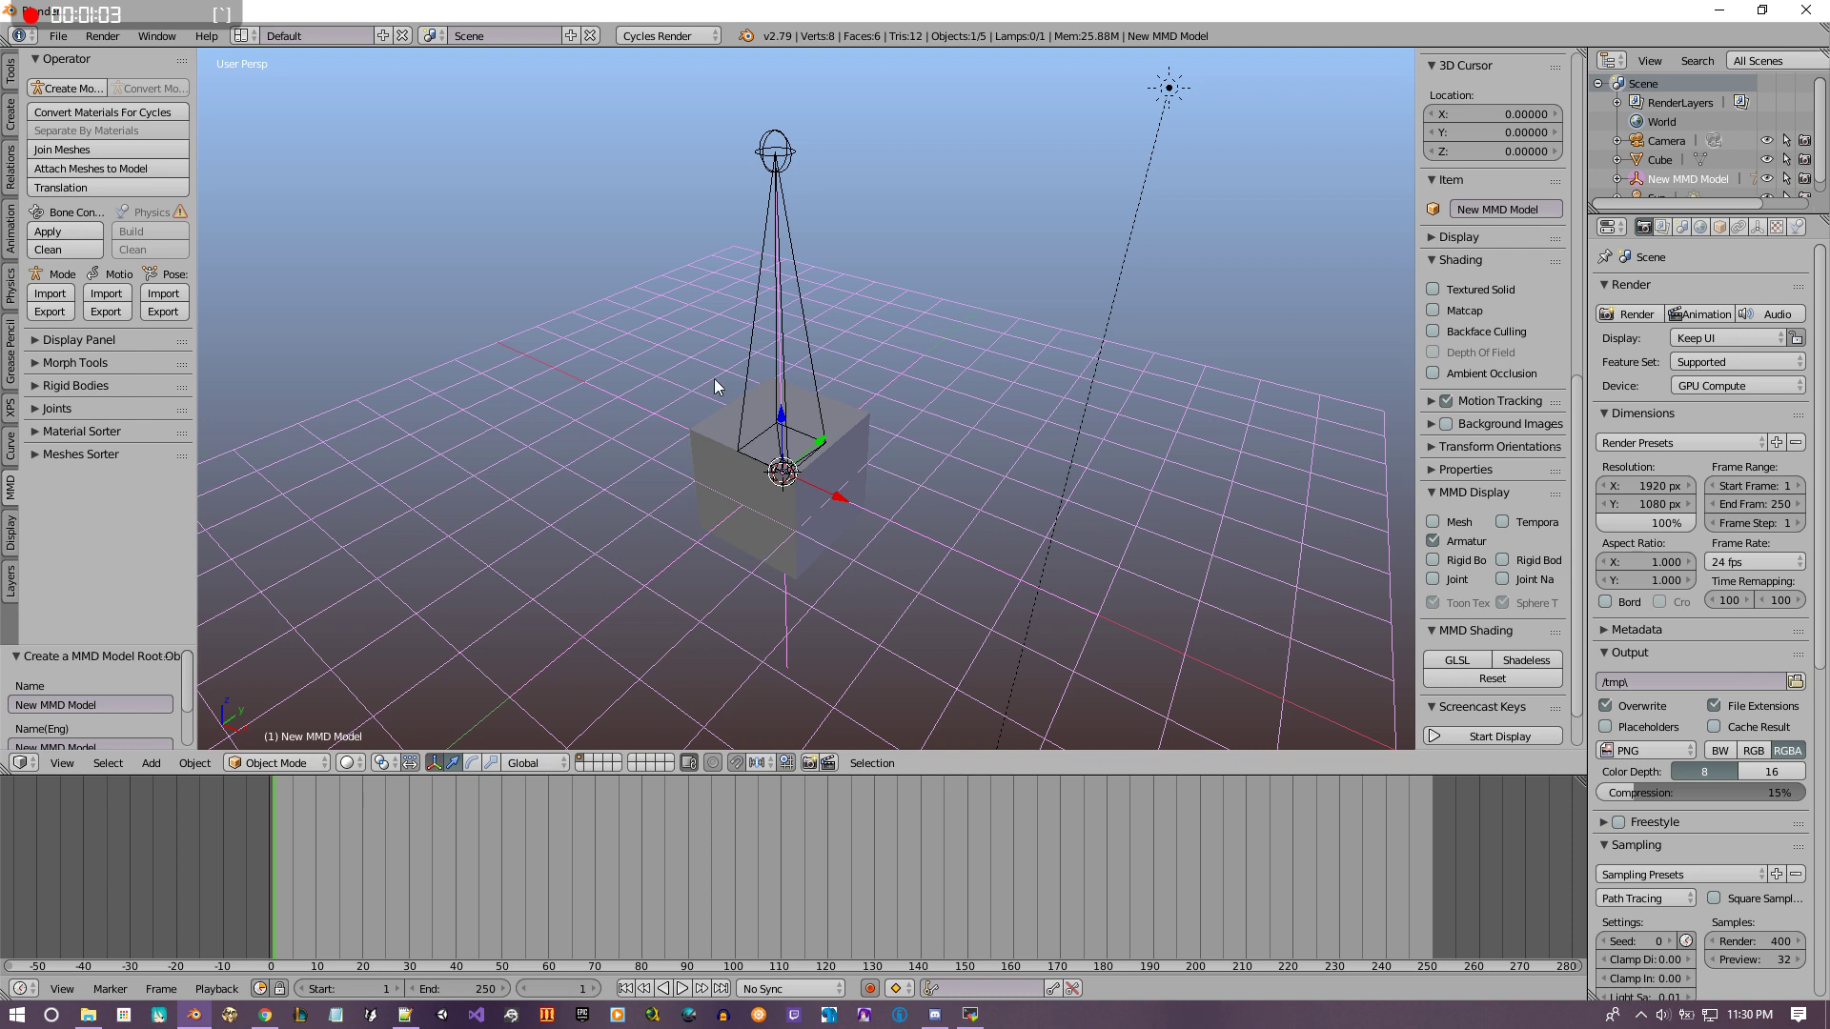
Step: Examine the bone properties of the new MMD model's armature in Edit Mode, then return to Object Mode
right_click(812, 352)
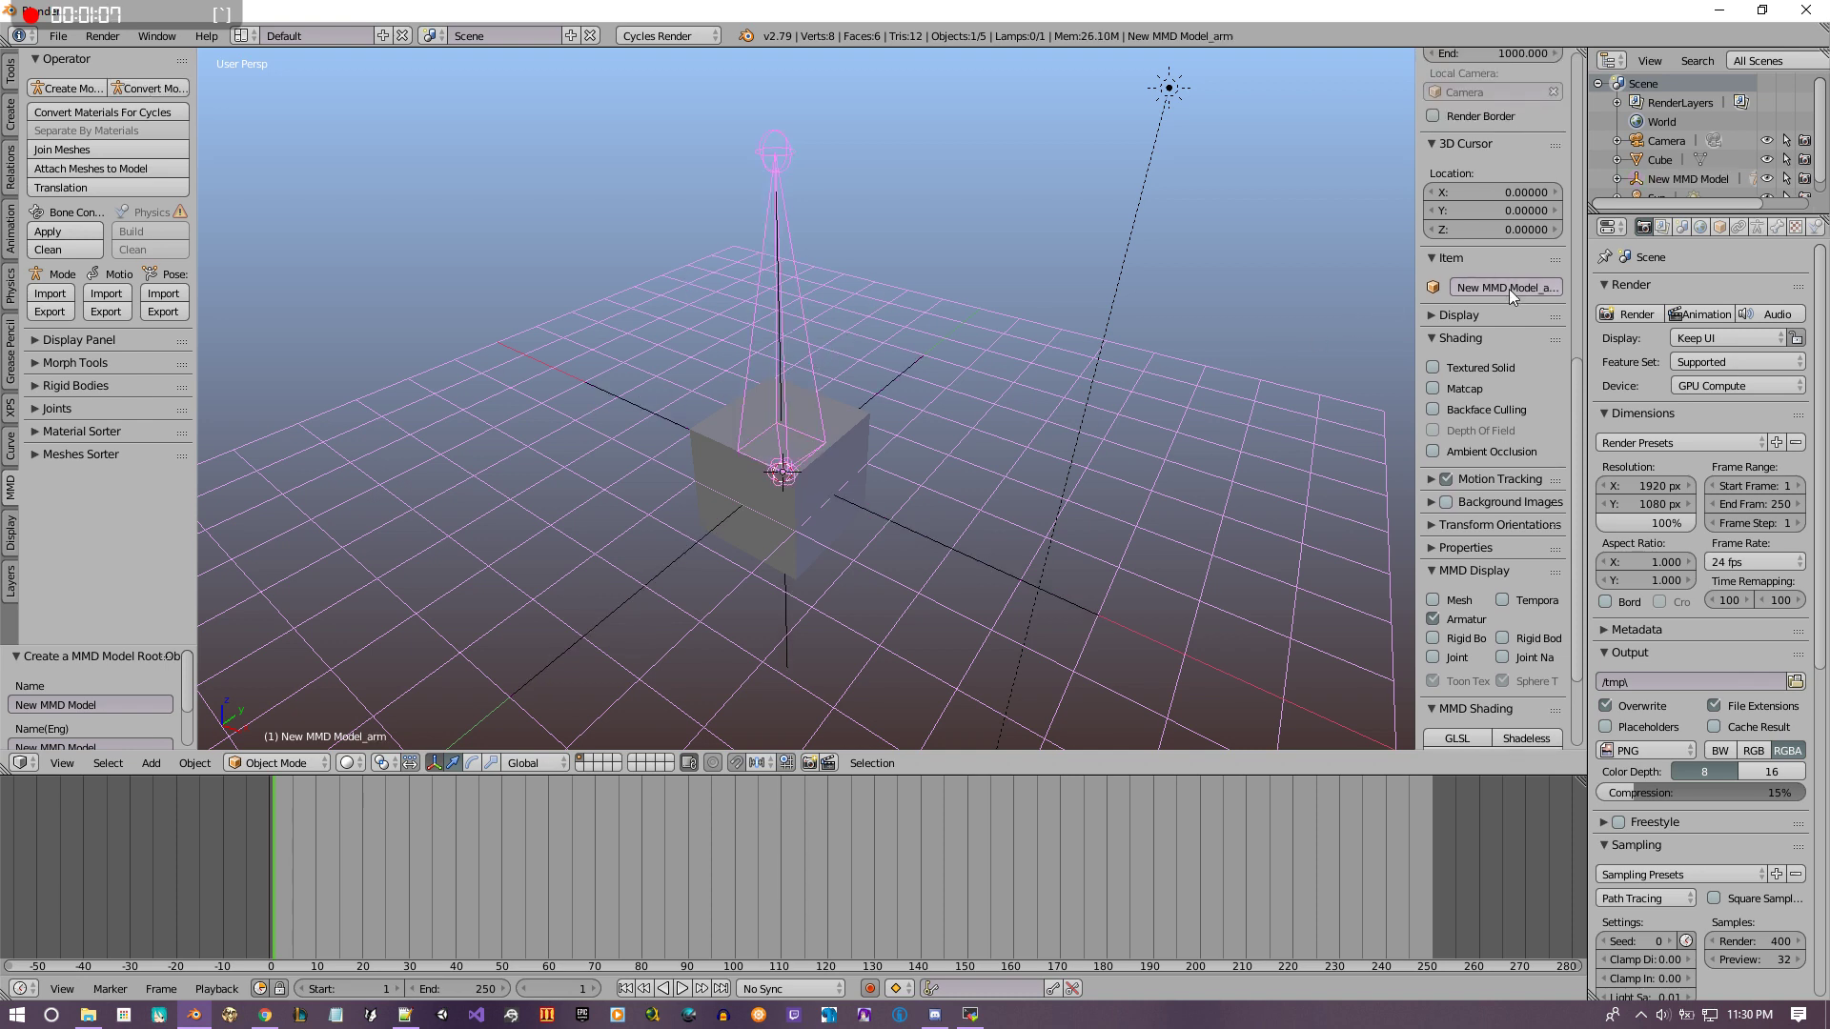
left_click(1774, 229)
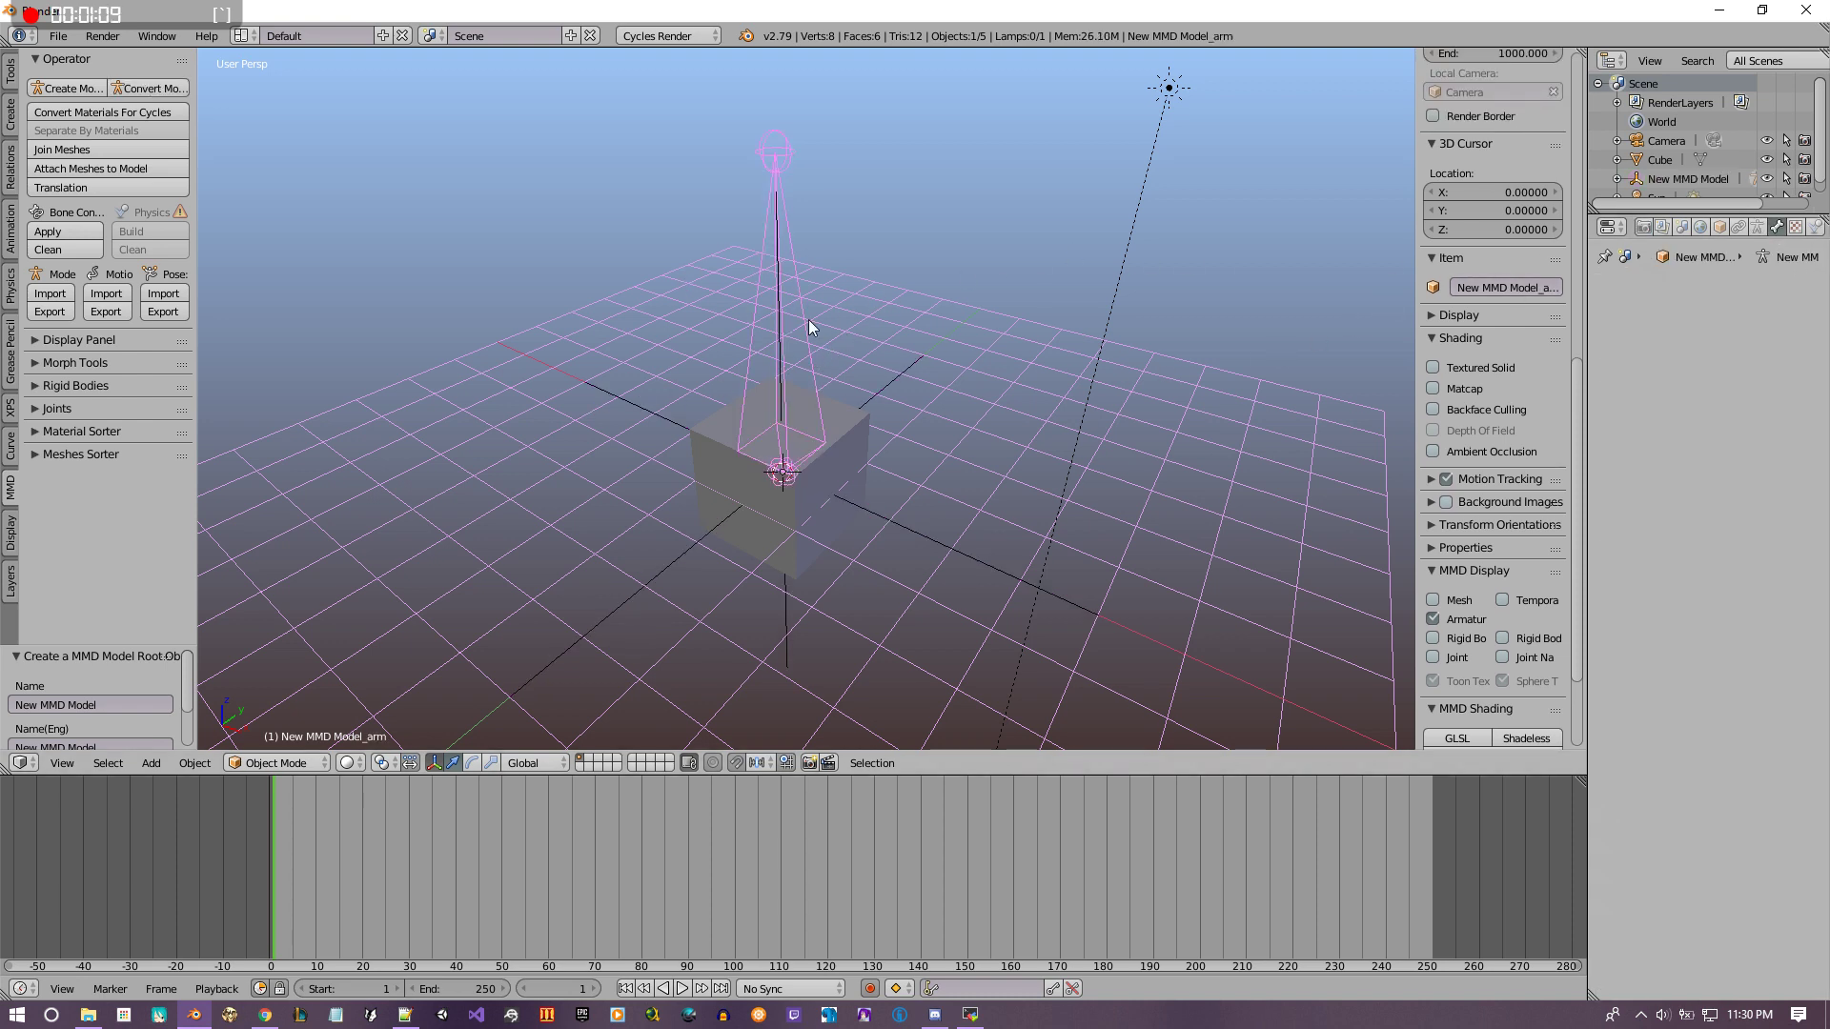
key("Tab")
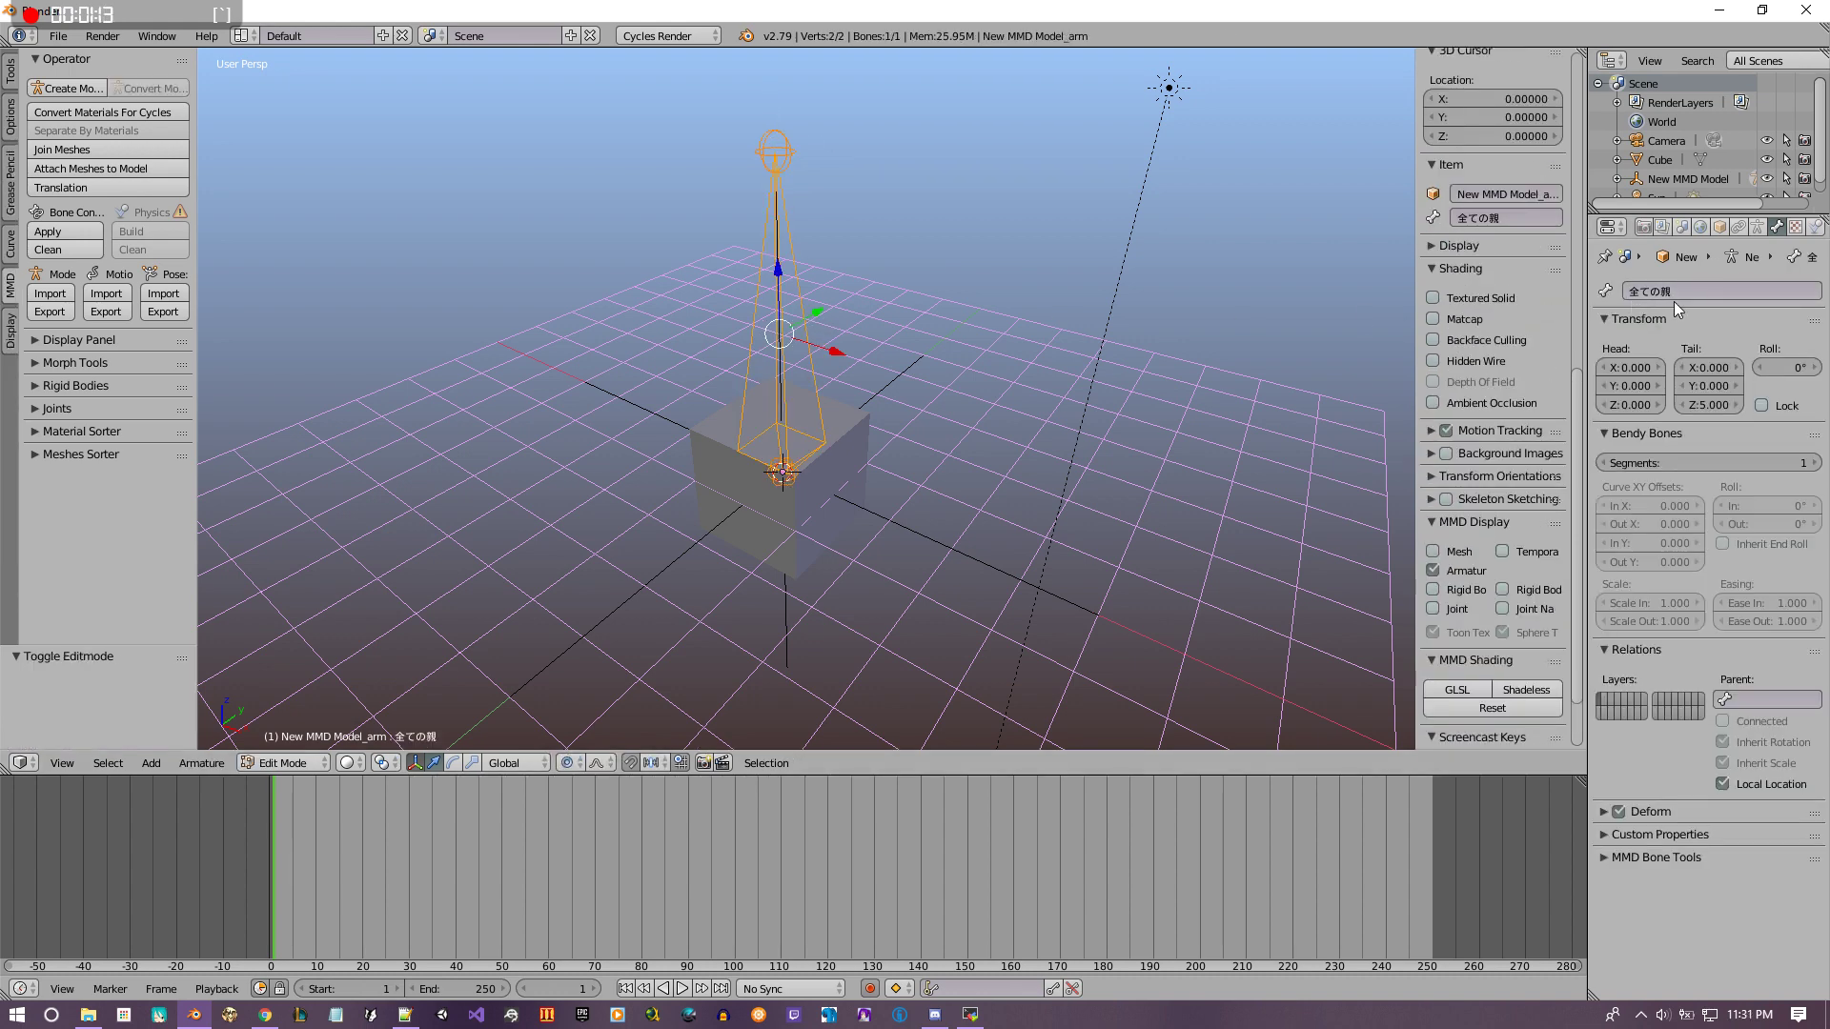
middle_click_drag(1103, 356, 964, 397)
key("Tab")
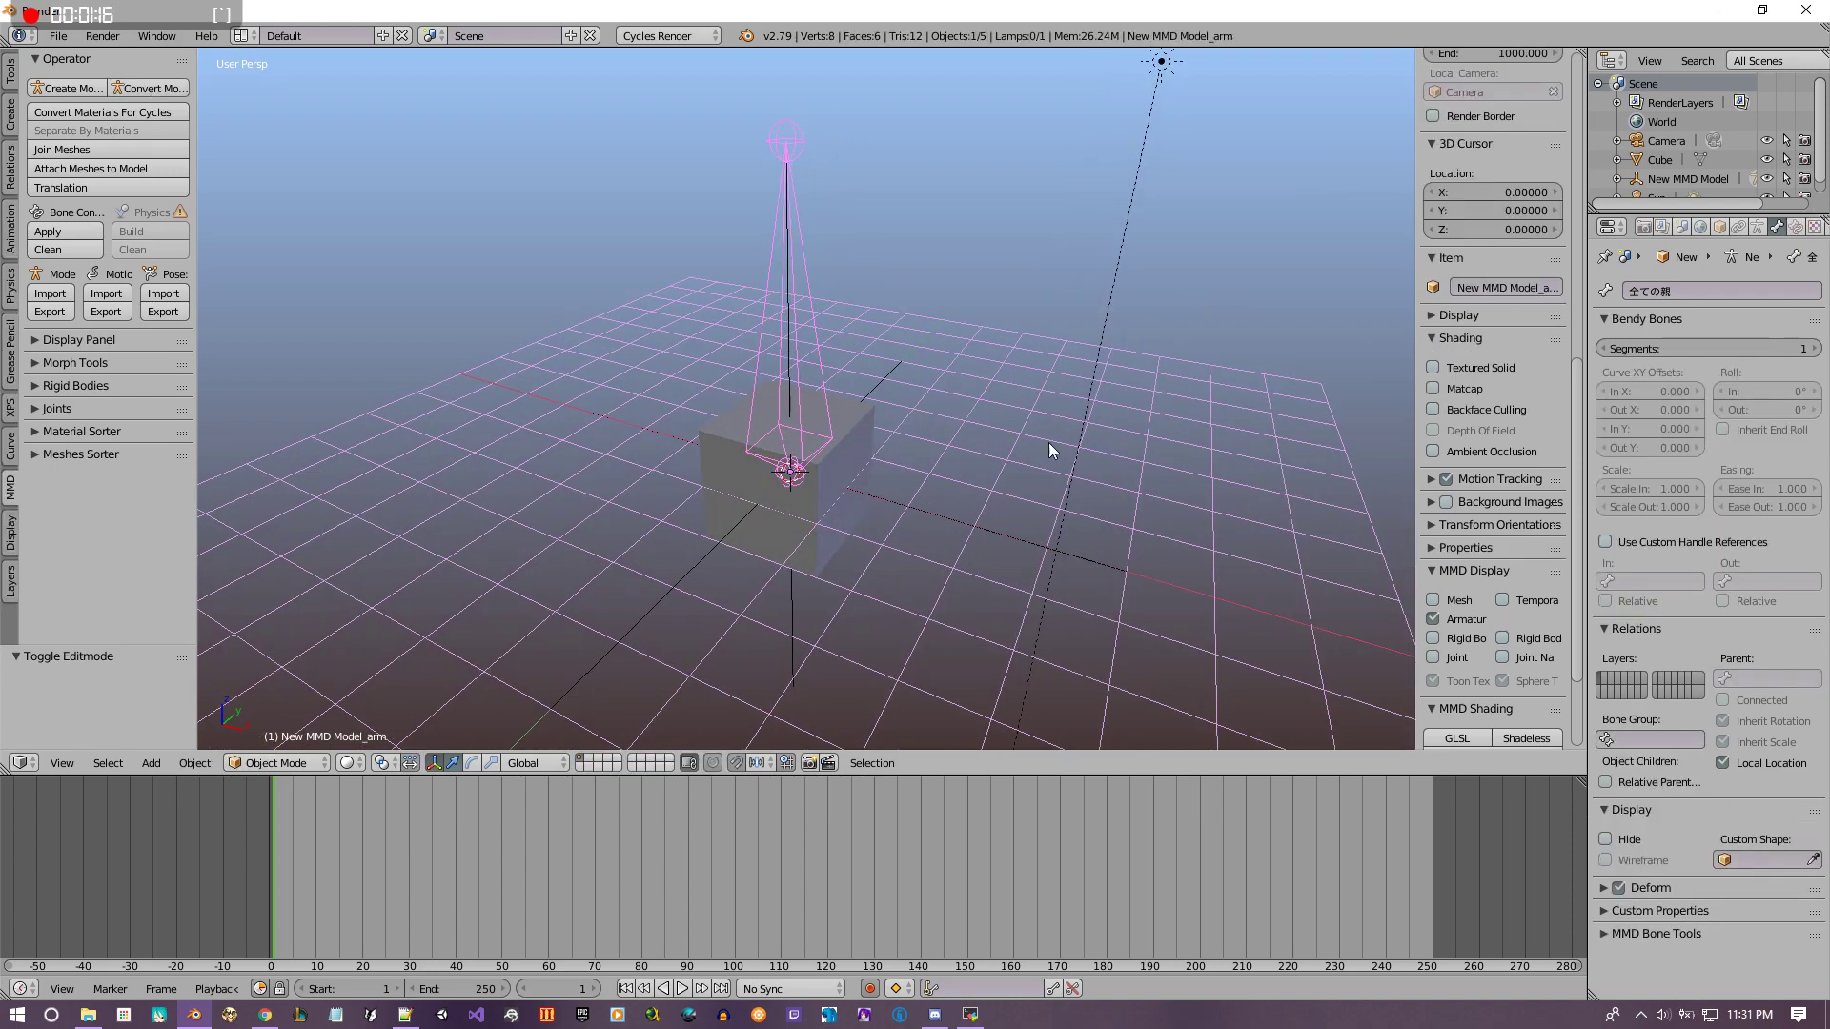
Step: Start the Screencast Keys display in the 3D view
scroll(1460, 597, "down", 4)
left_click(1496, 677)
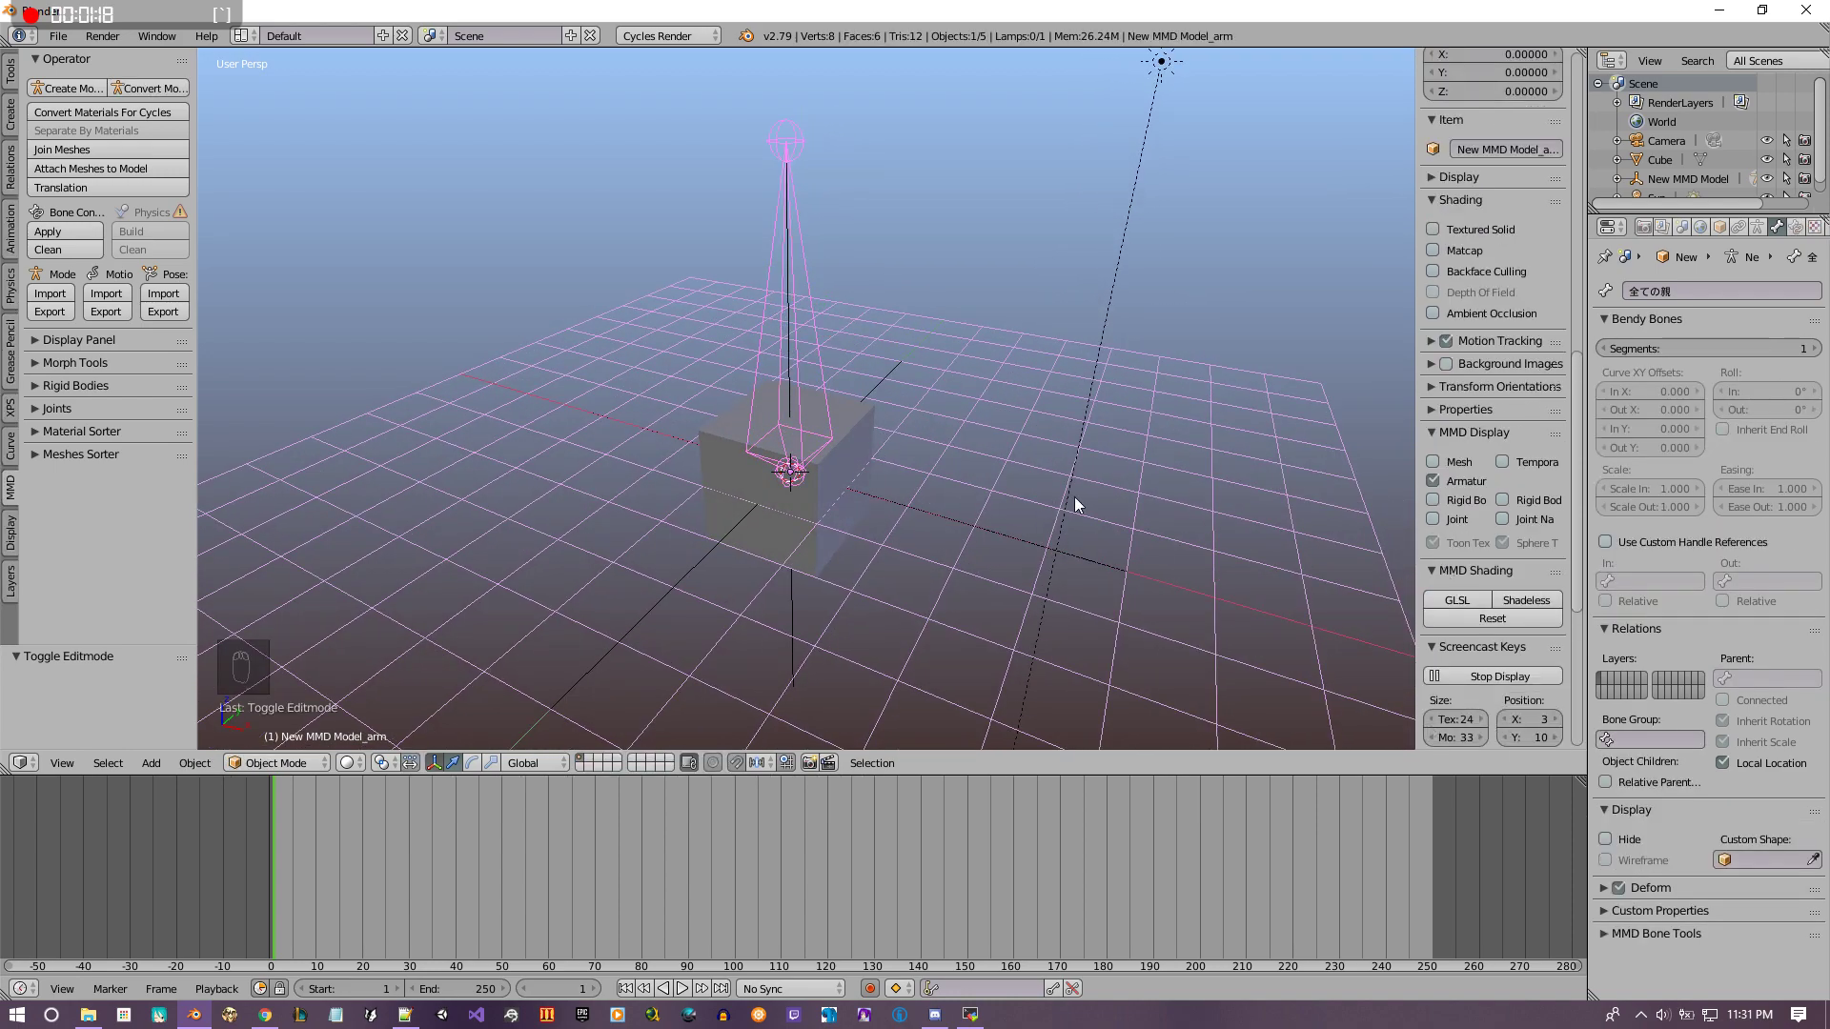
middle_click_drag(1073, 496, 853, 445)
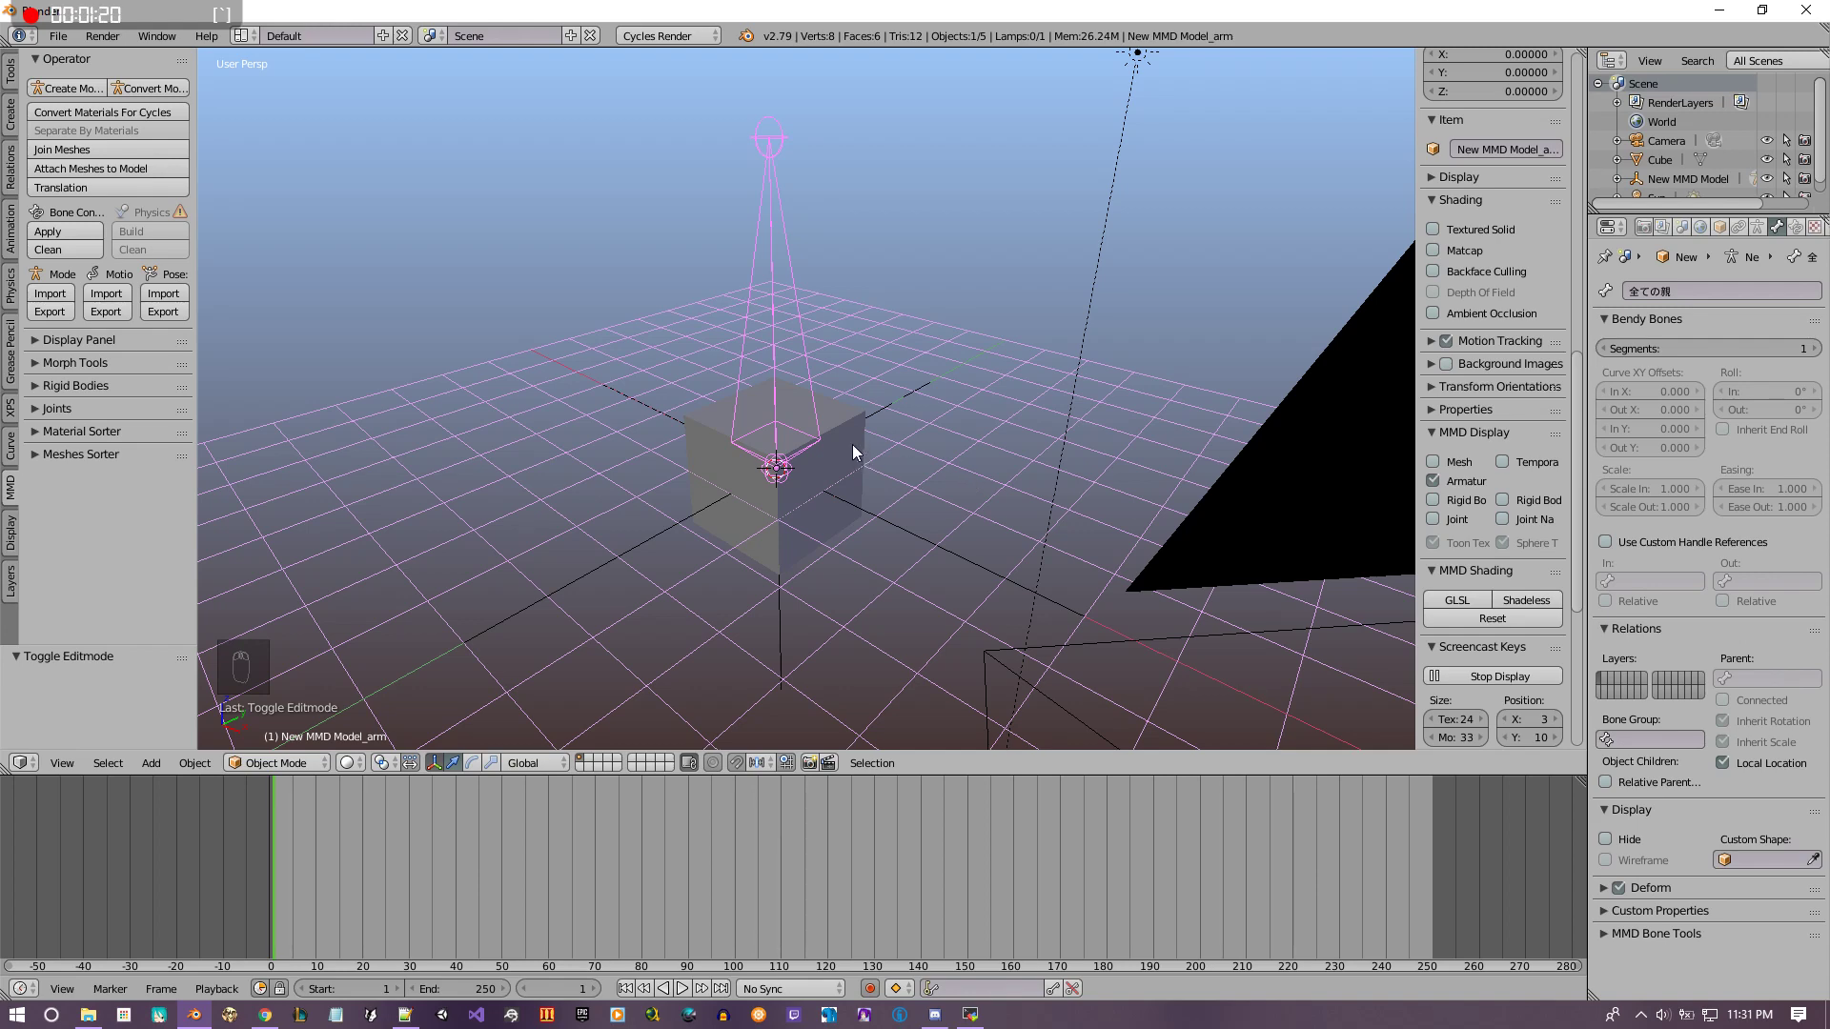
Step: Parent the cube to the MMD model's armature using the Object parenting type
right_click(852, 444)
right_click(793, 306)
right_click(860, 461)
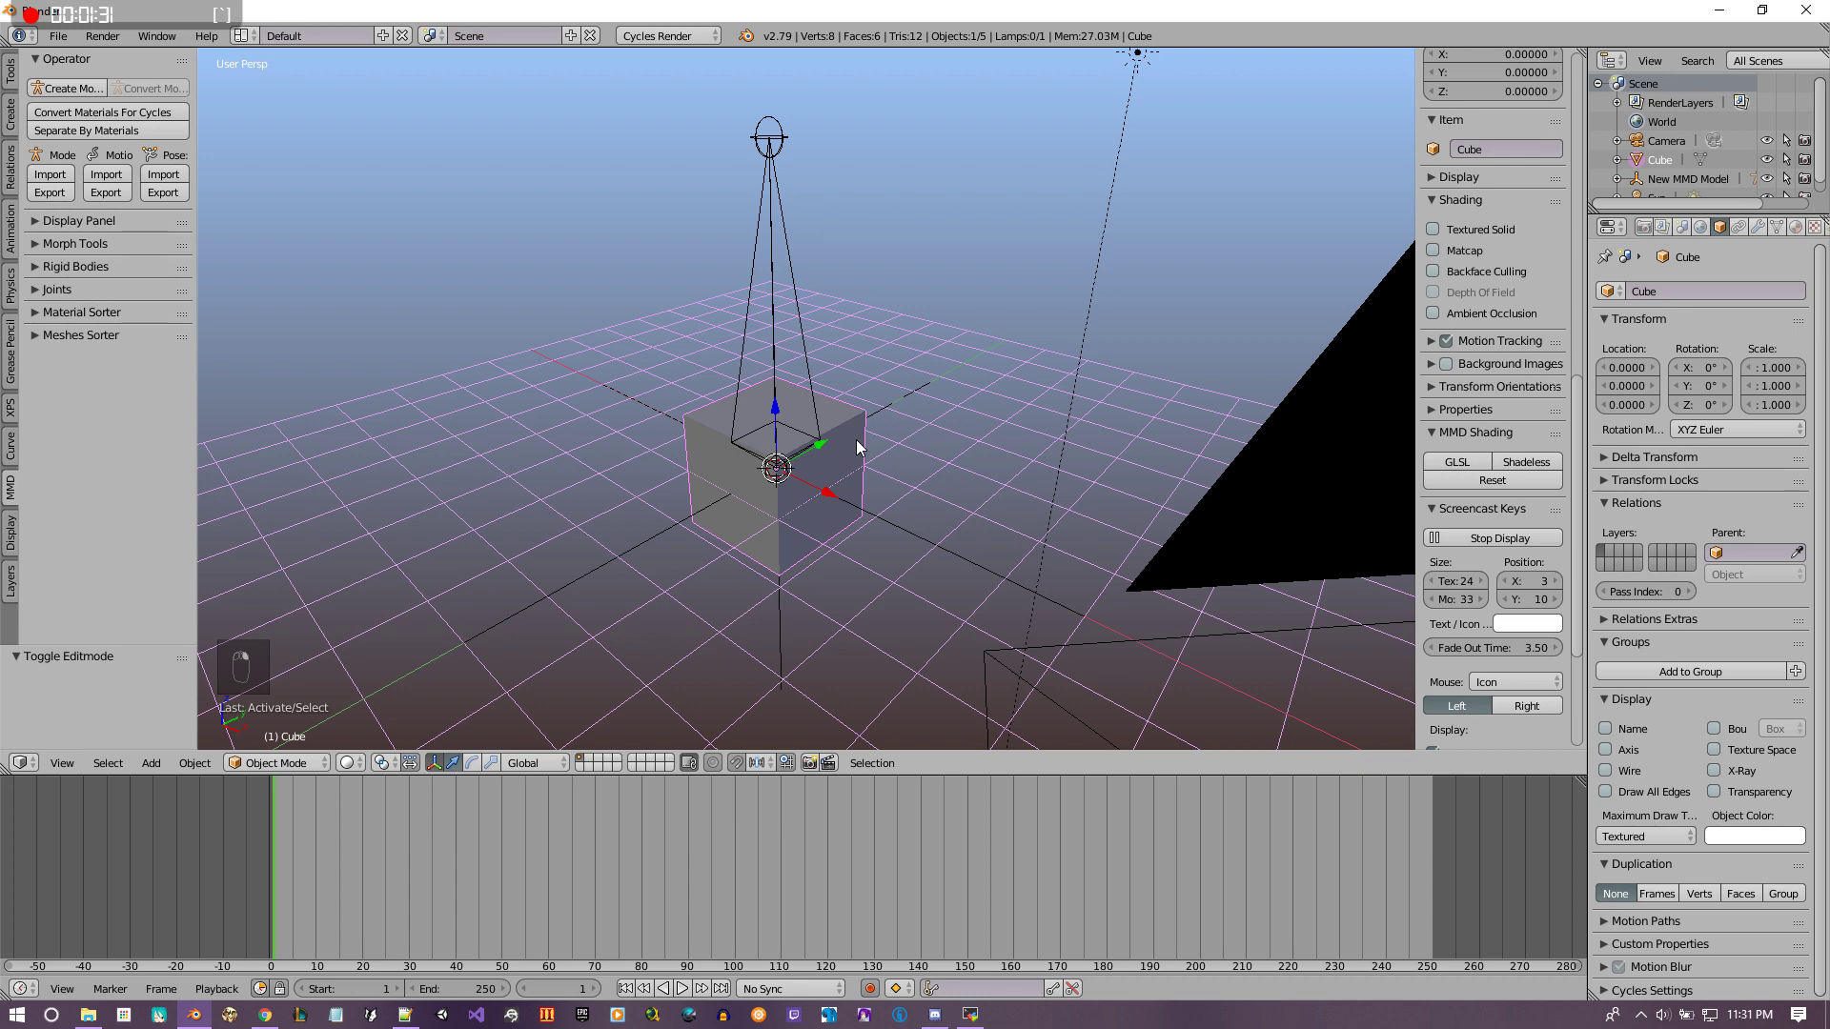
right_click(796, 286)
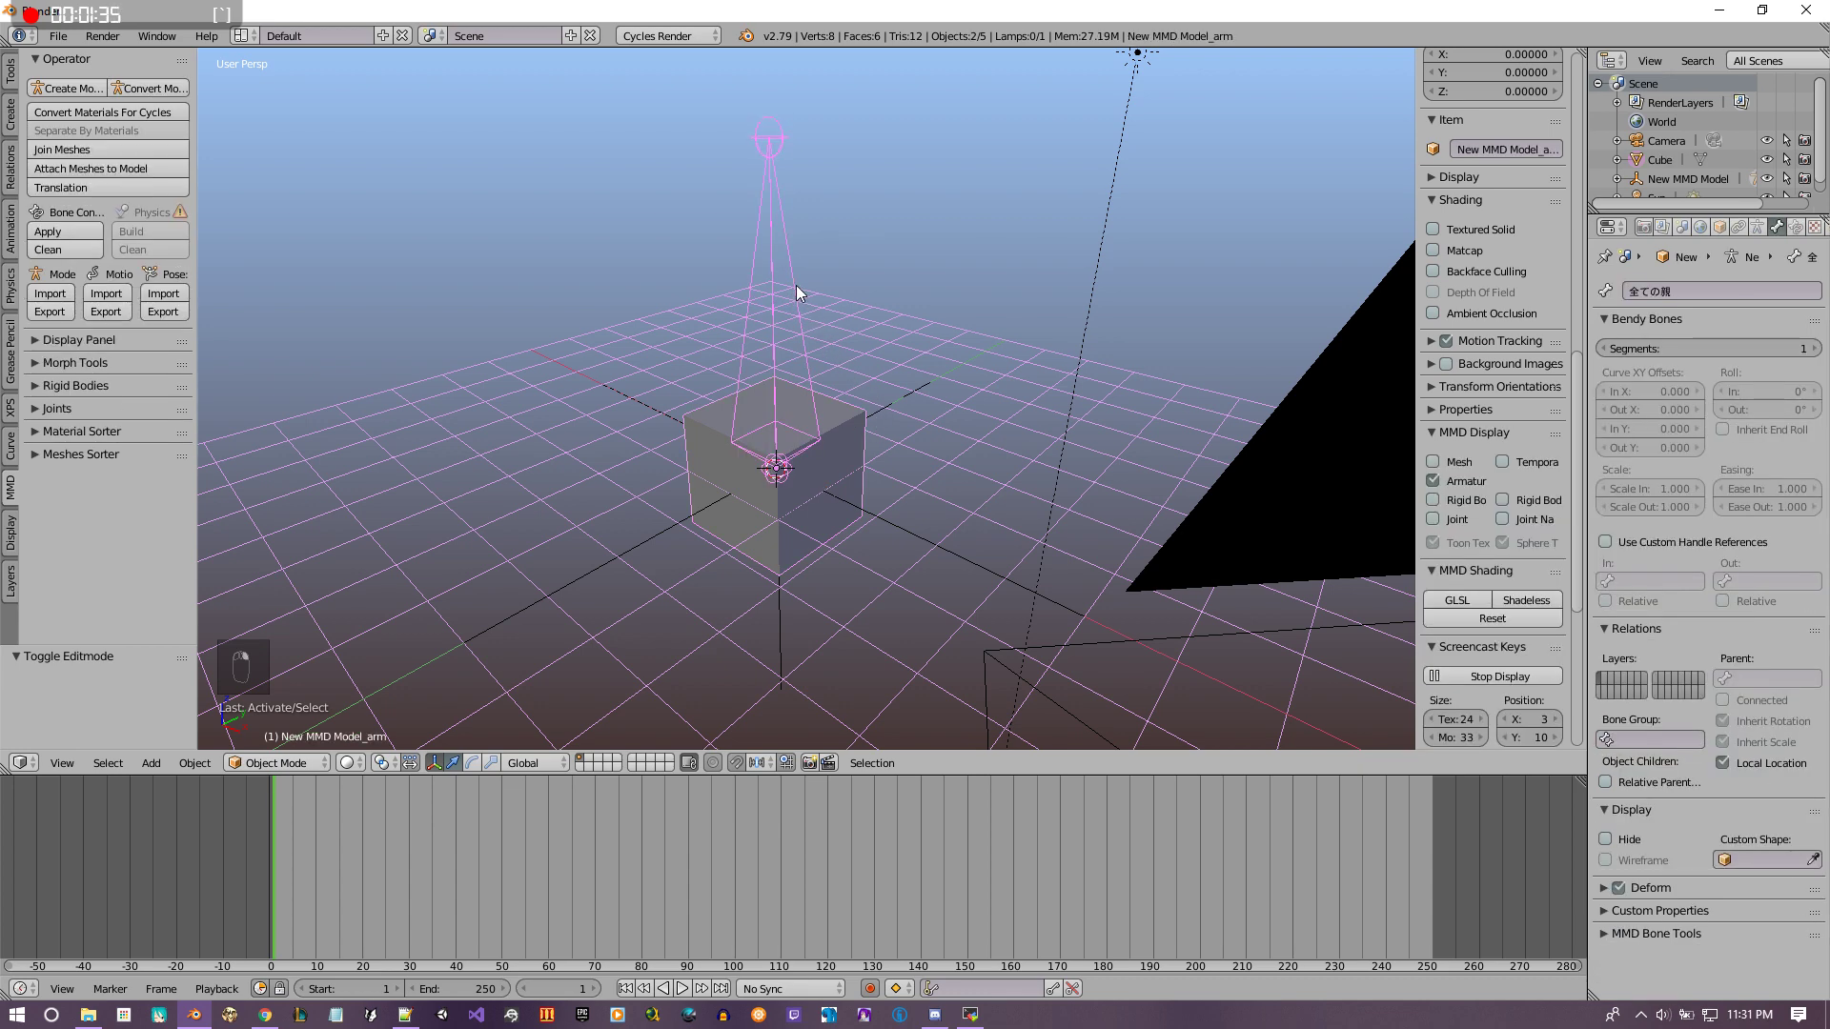
key("space")
type("m")
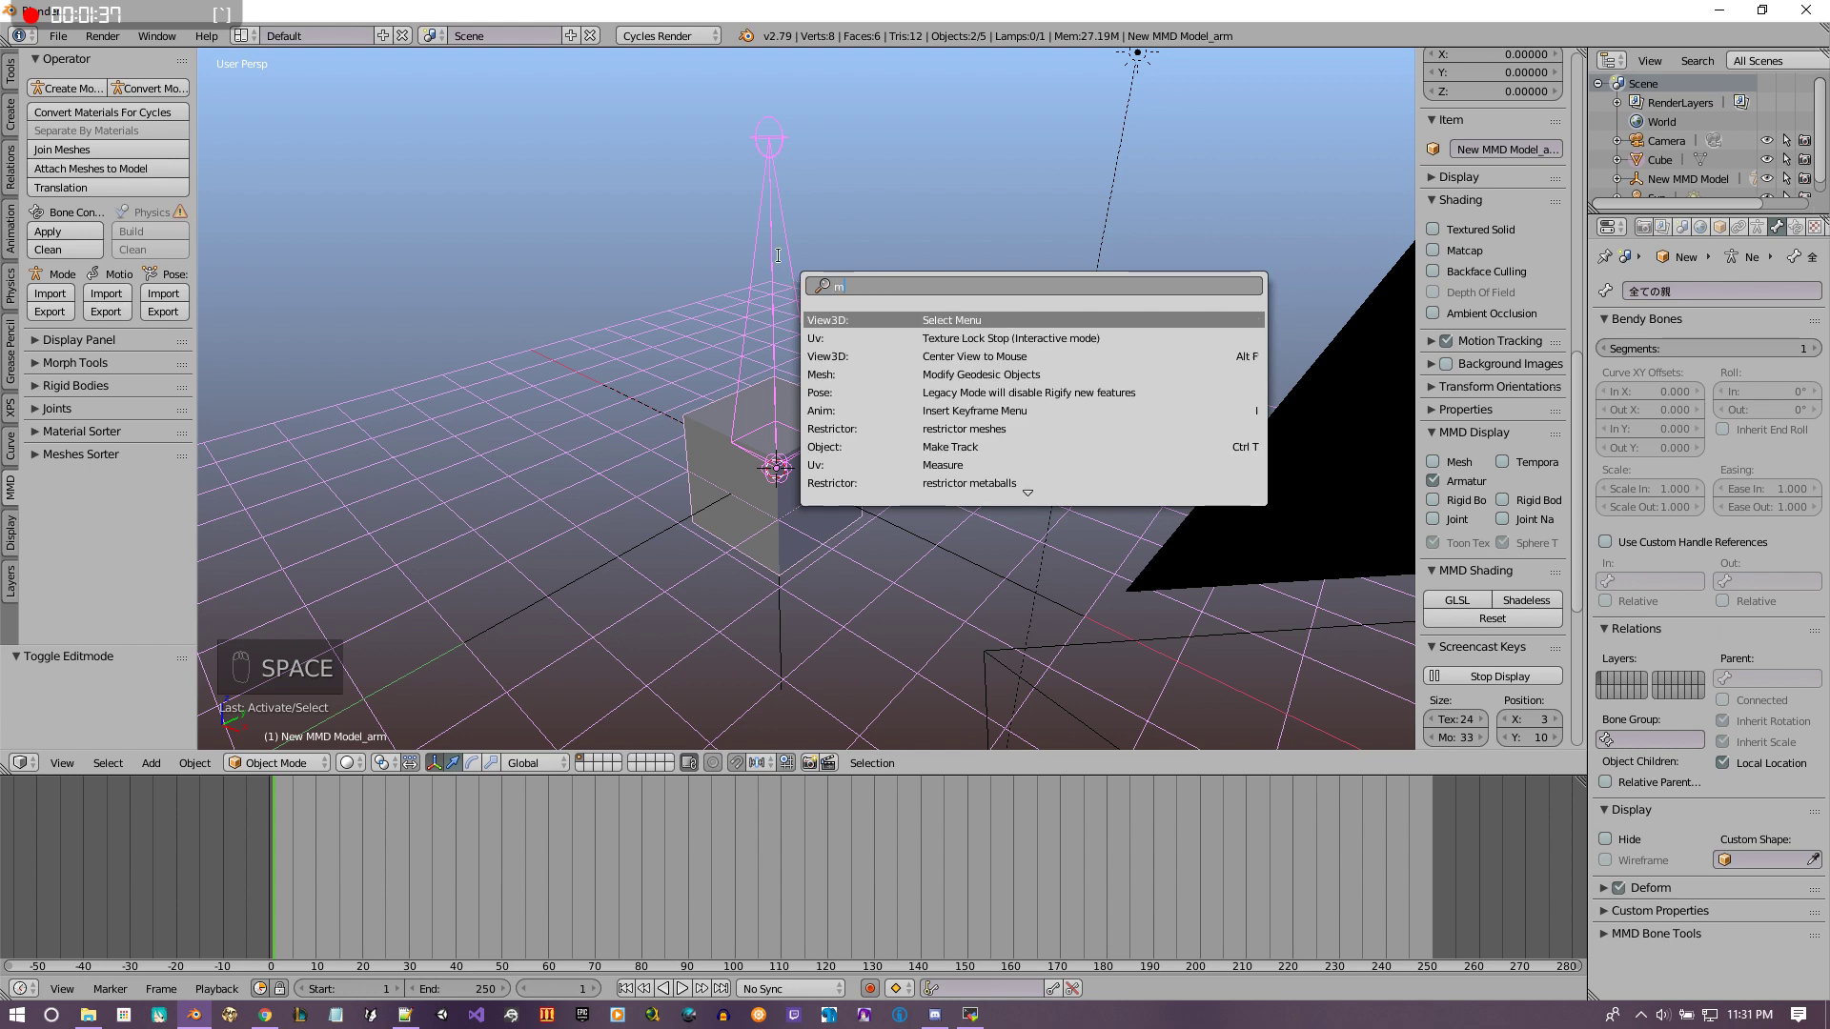
type("ake parent")
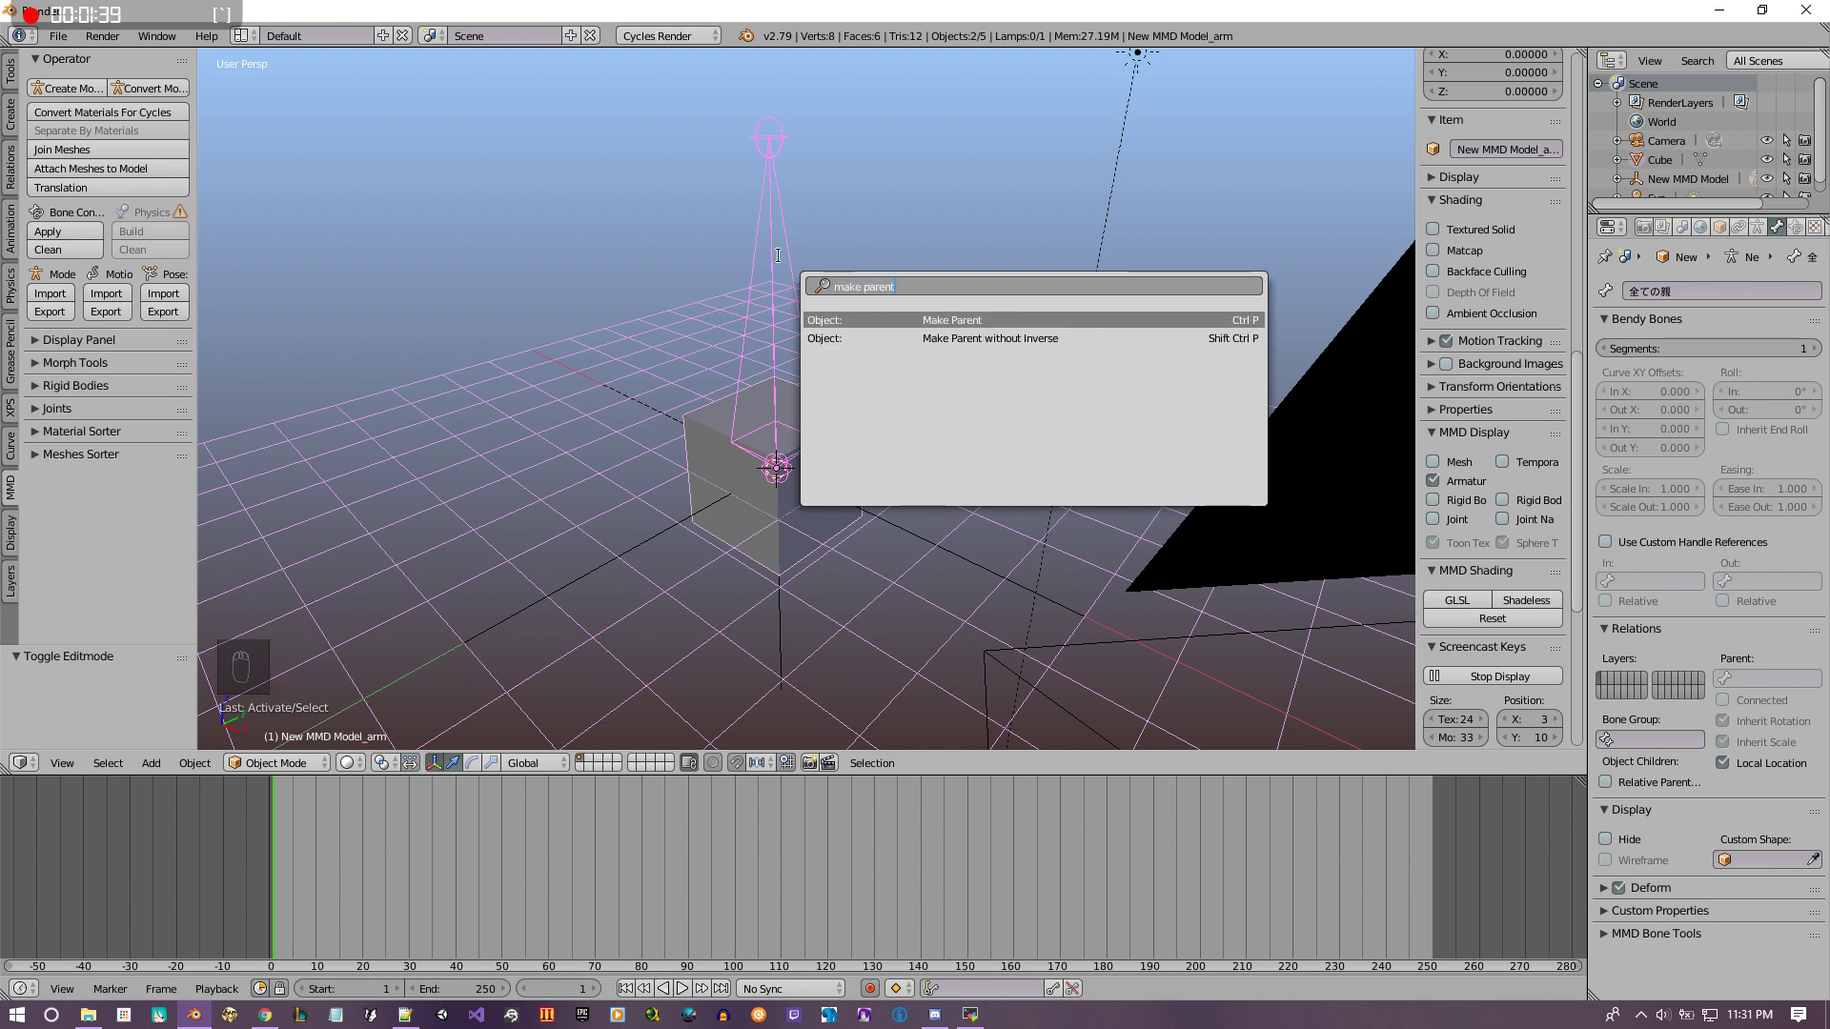
key("Return")
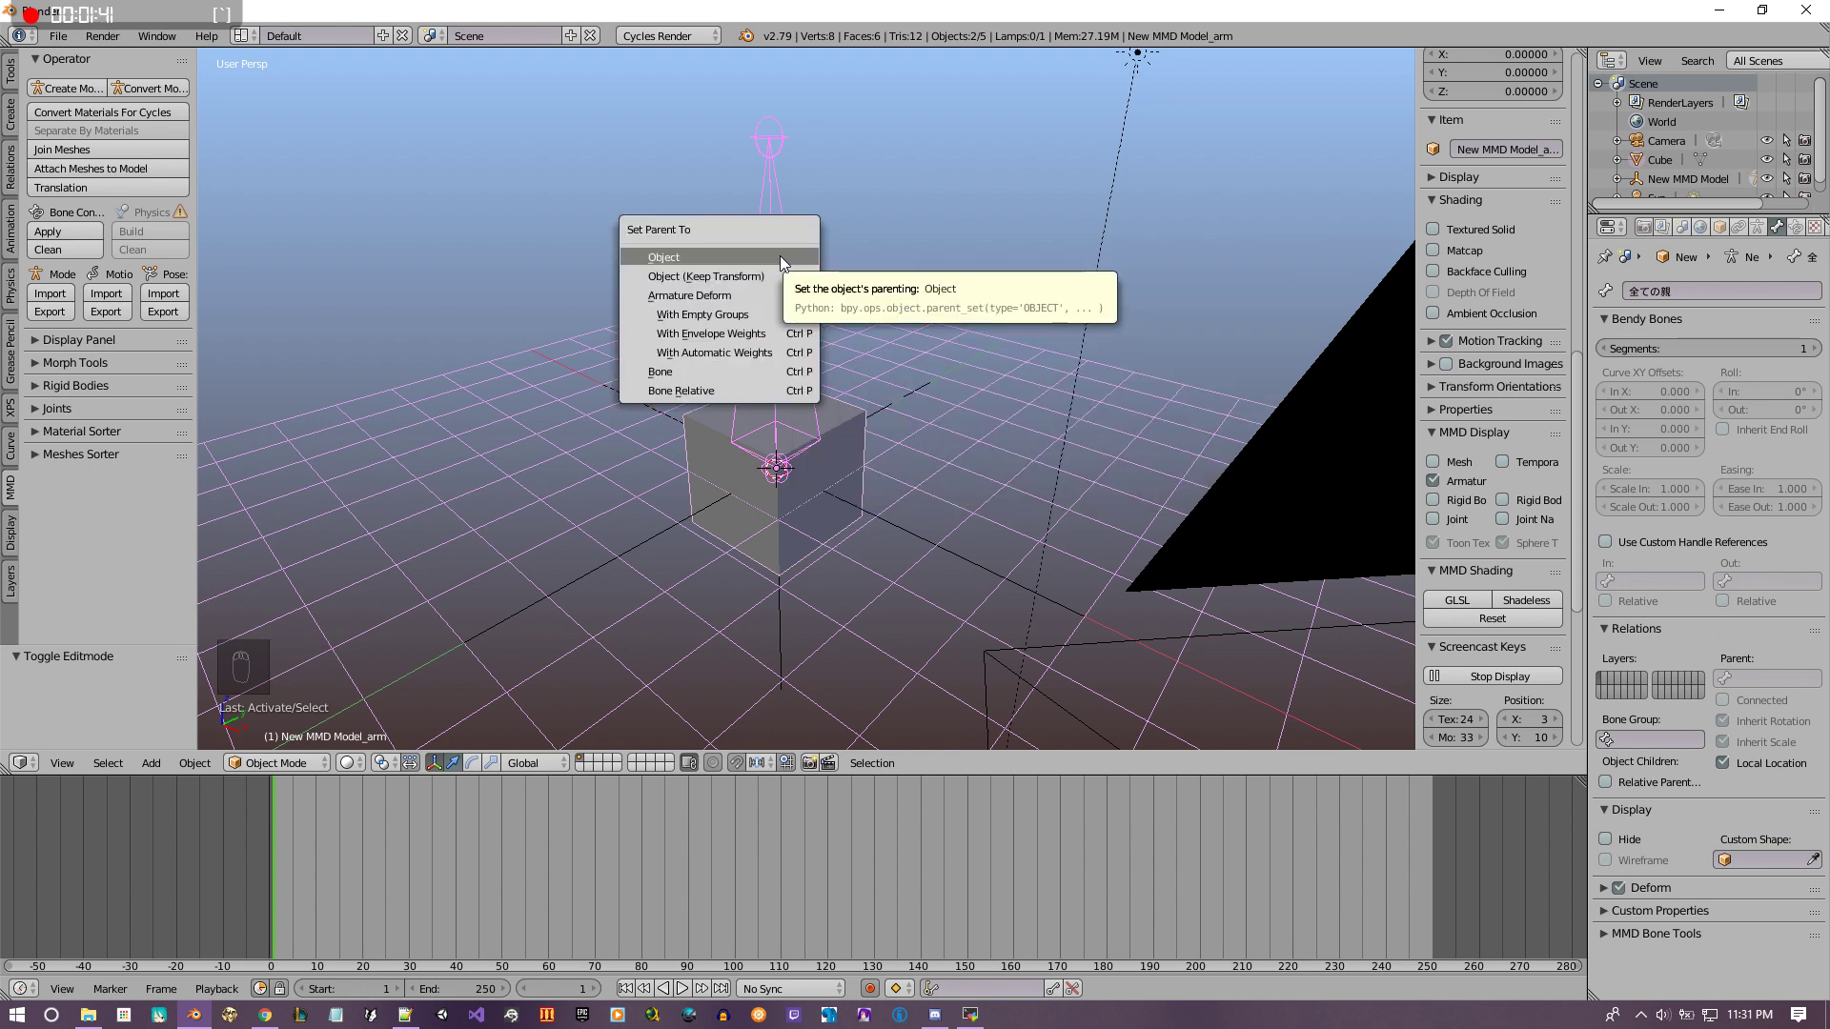
left_click(665, 259)
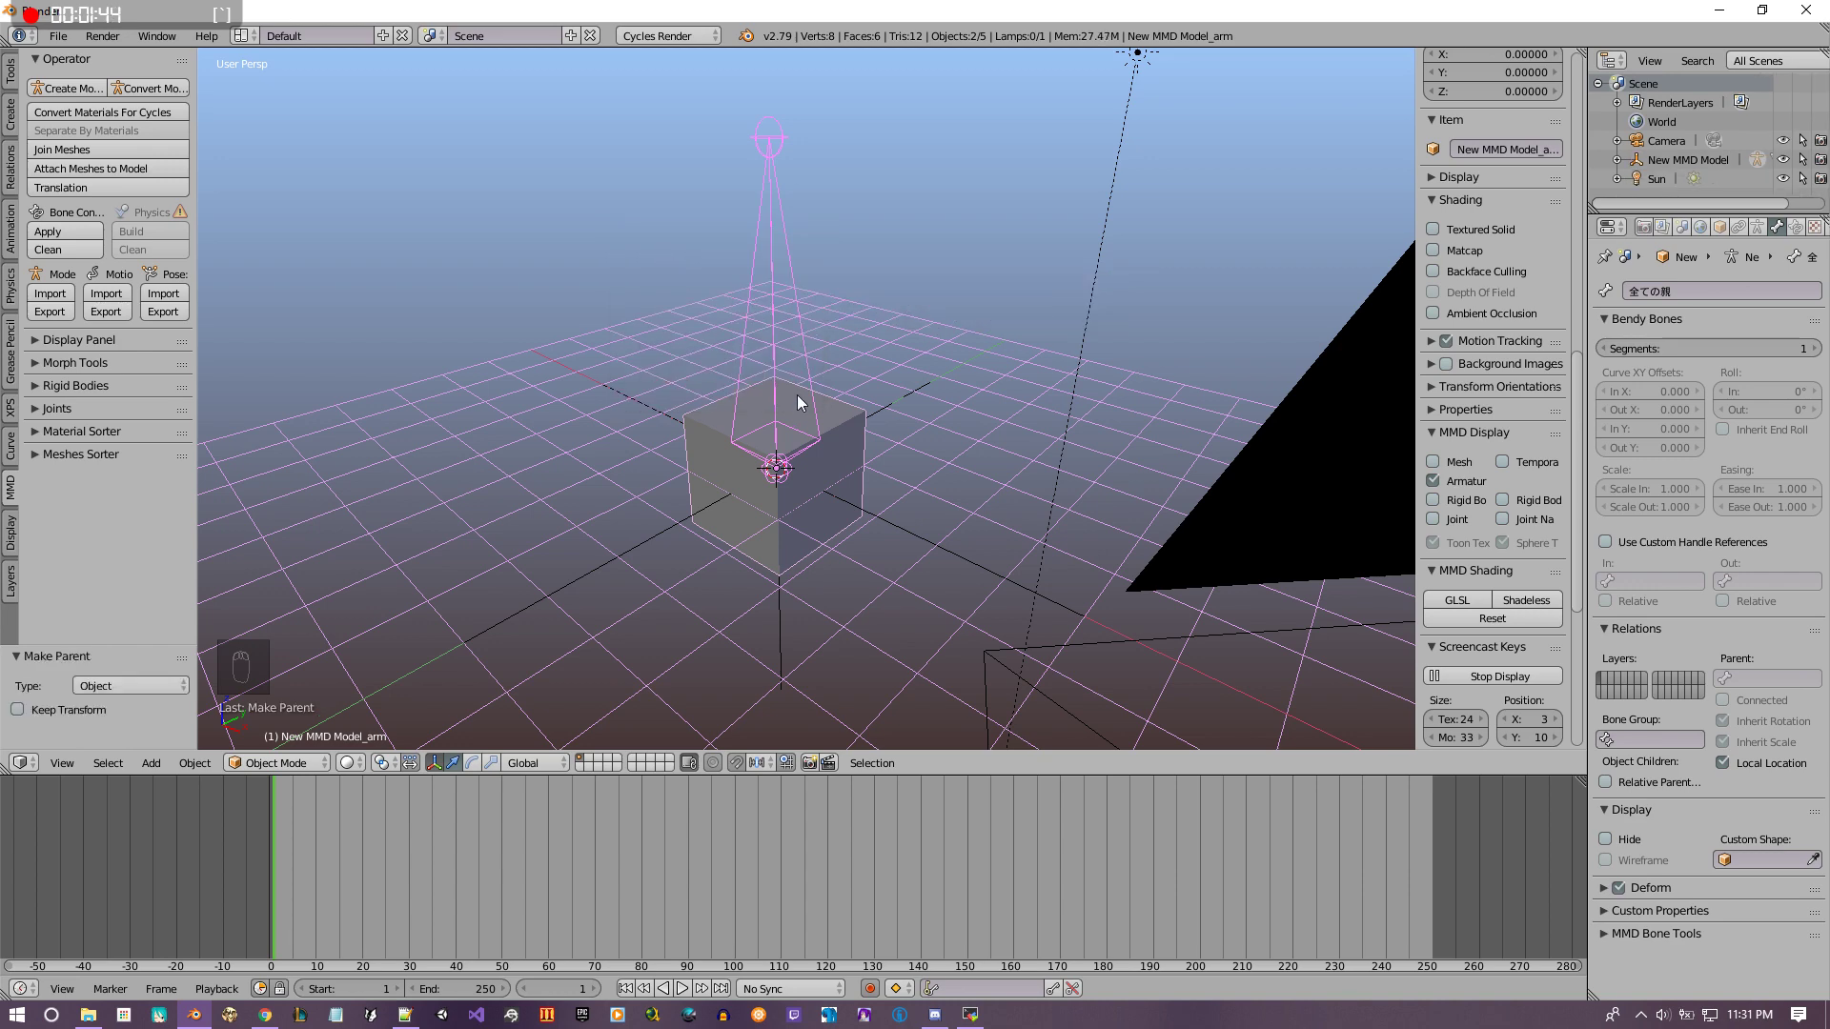
right_click(841, 454)
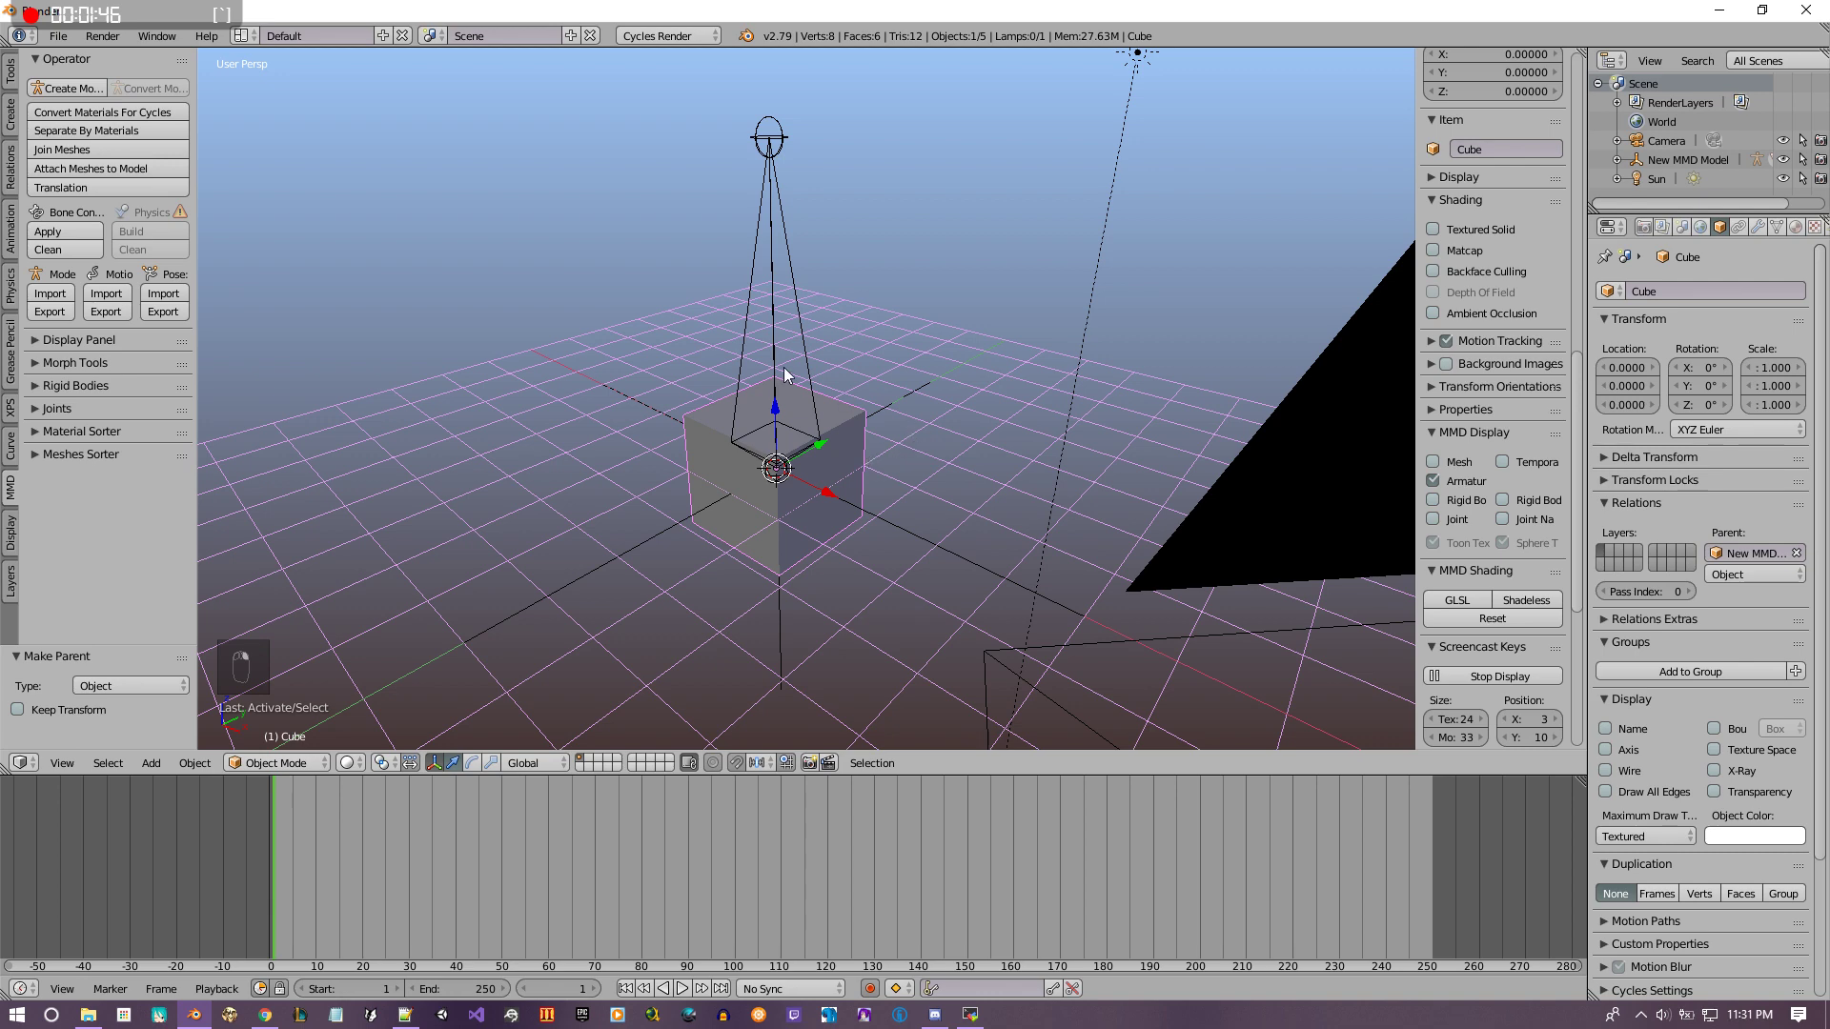
Step: Export the MMD model from its armature as a PMX file named "tutorial box" on the Desktop
right_click(813, 352)
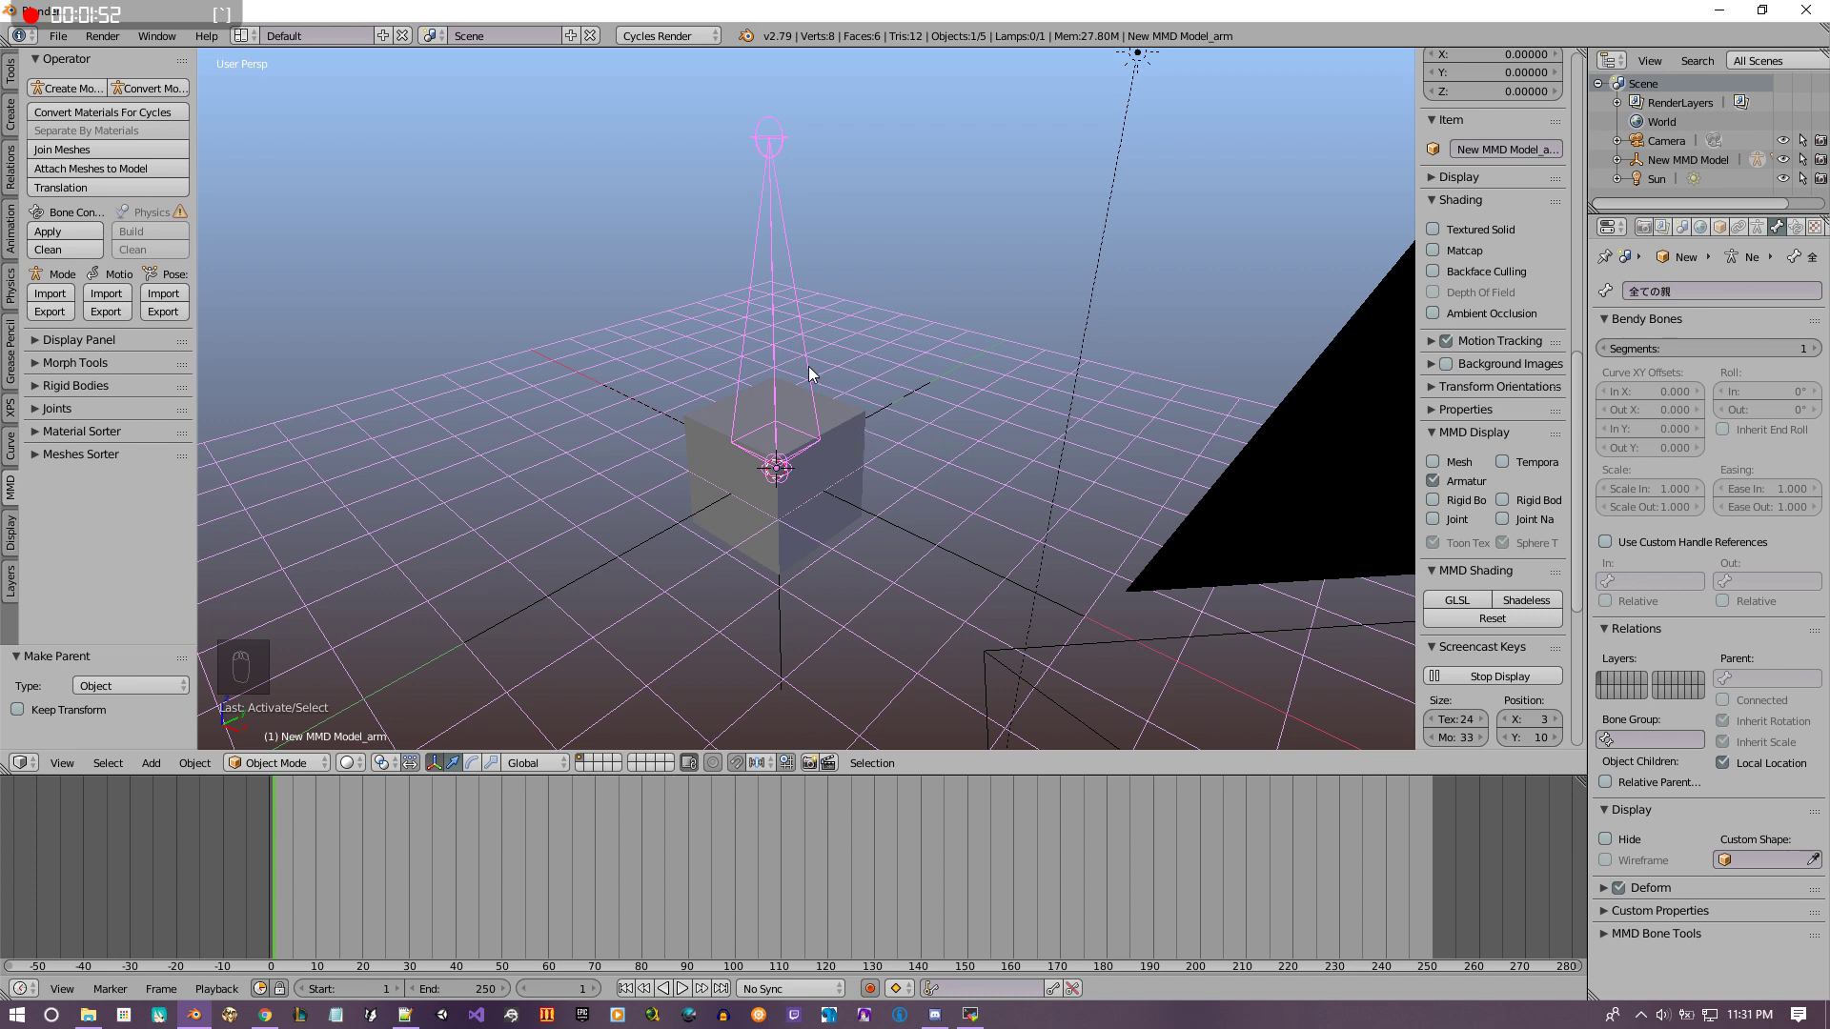
left_click(38, 317)
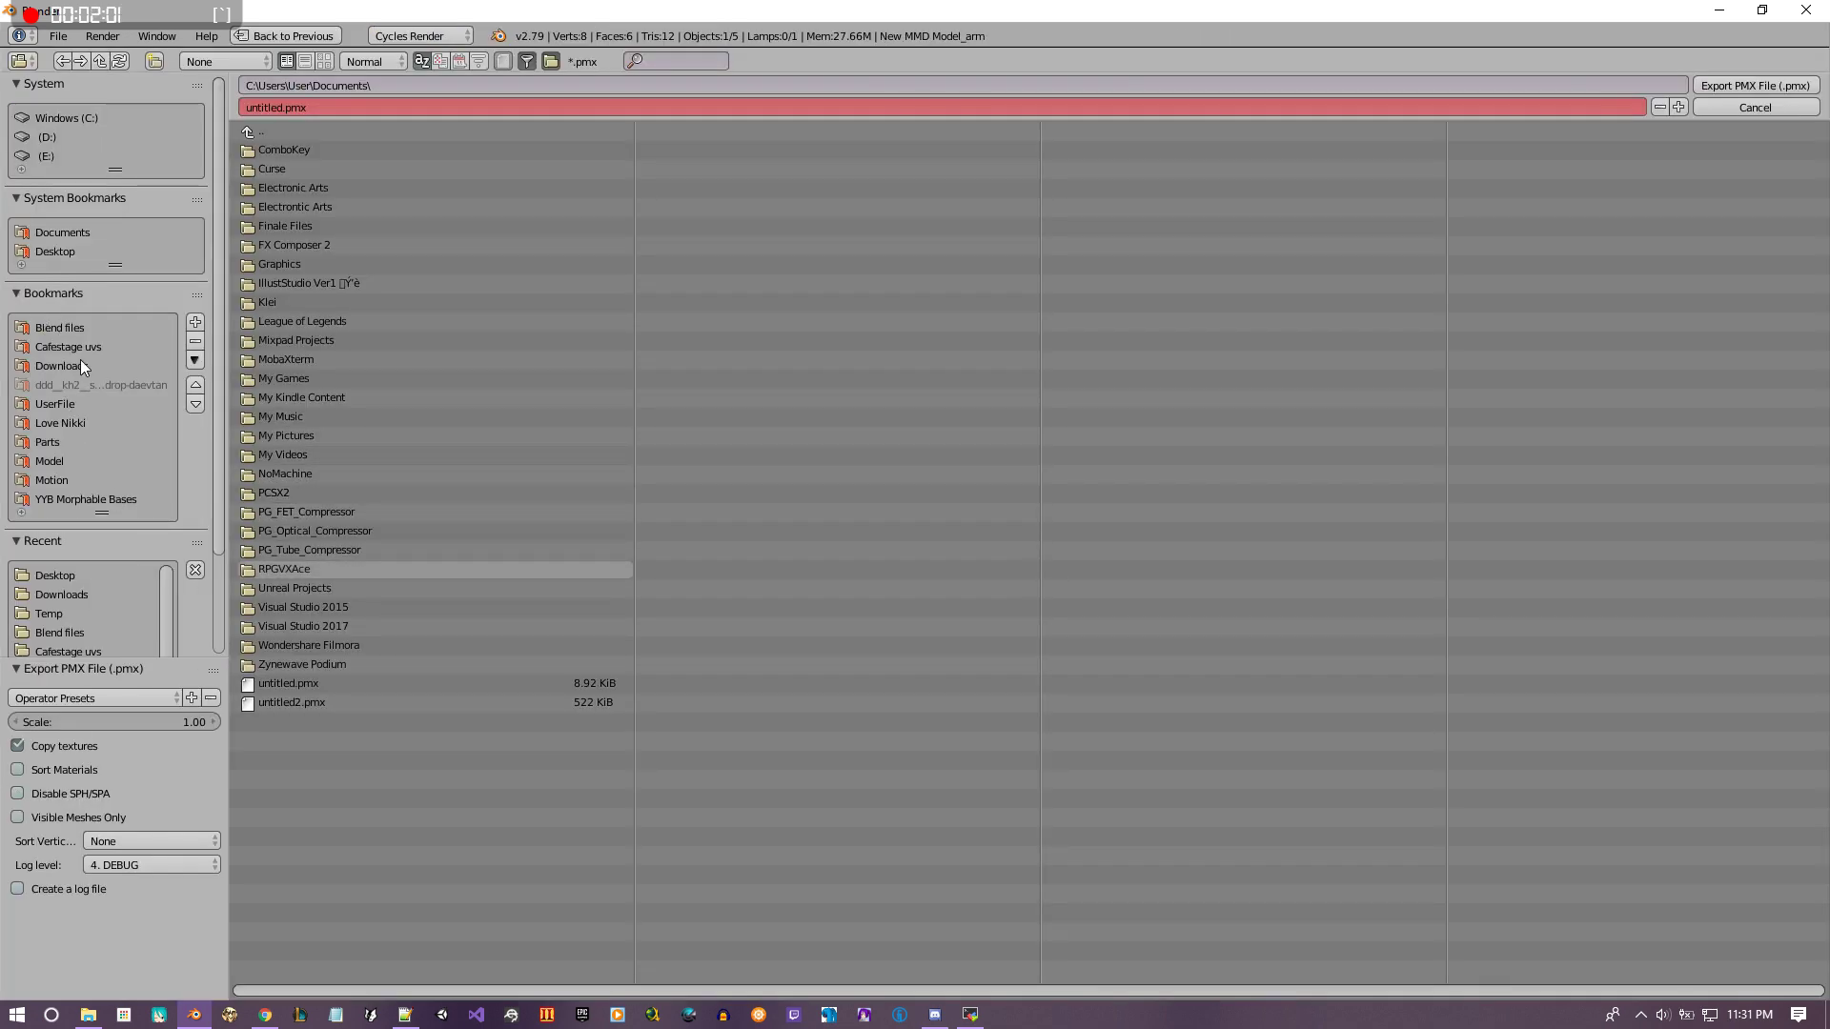
left_click(67, 250)
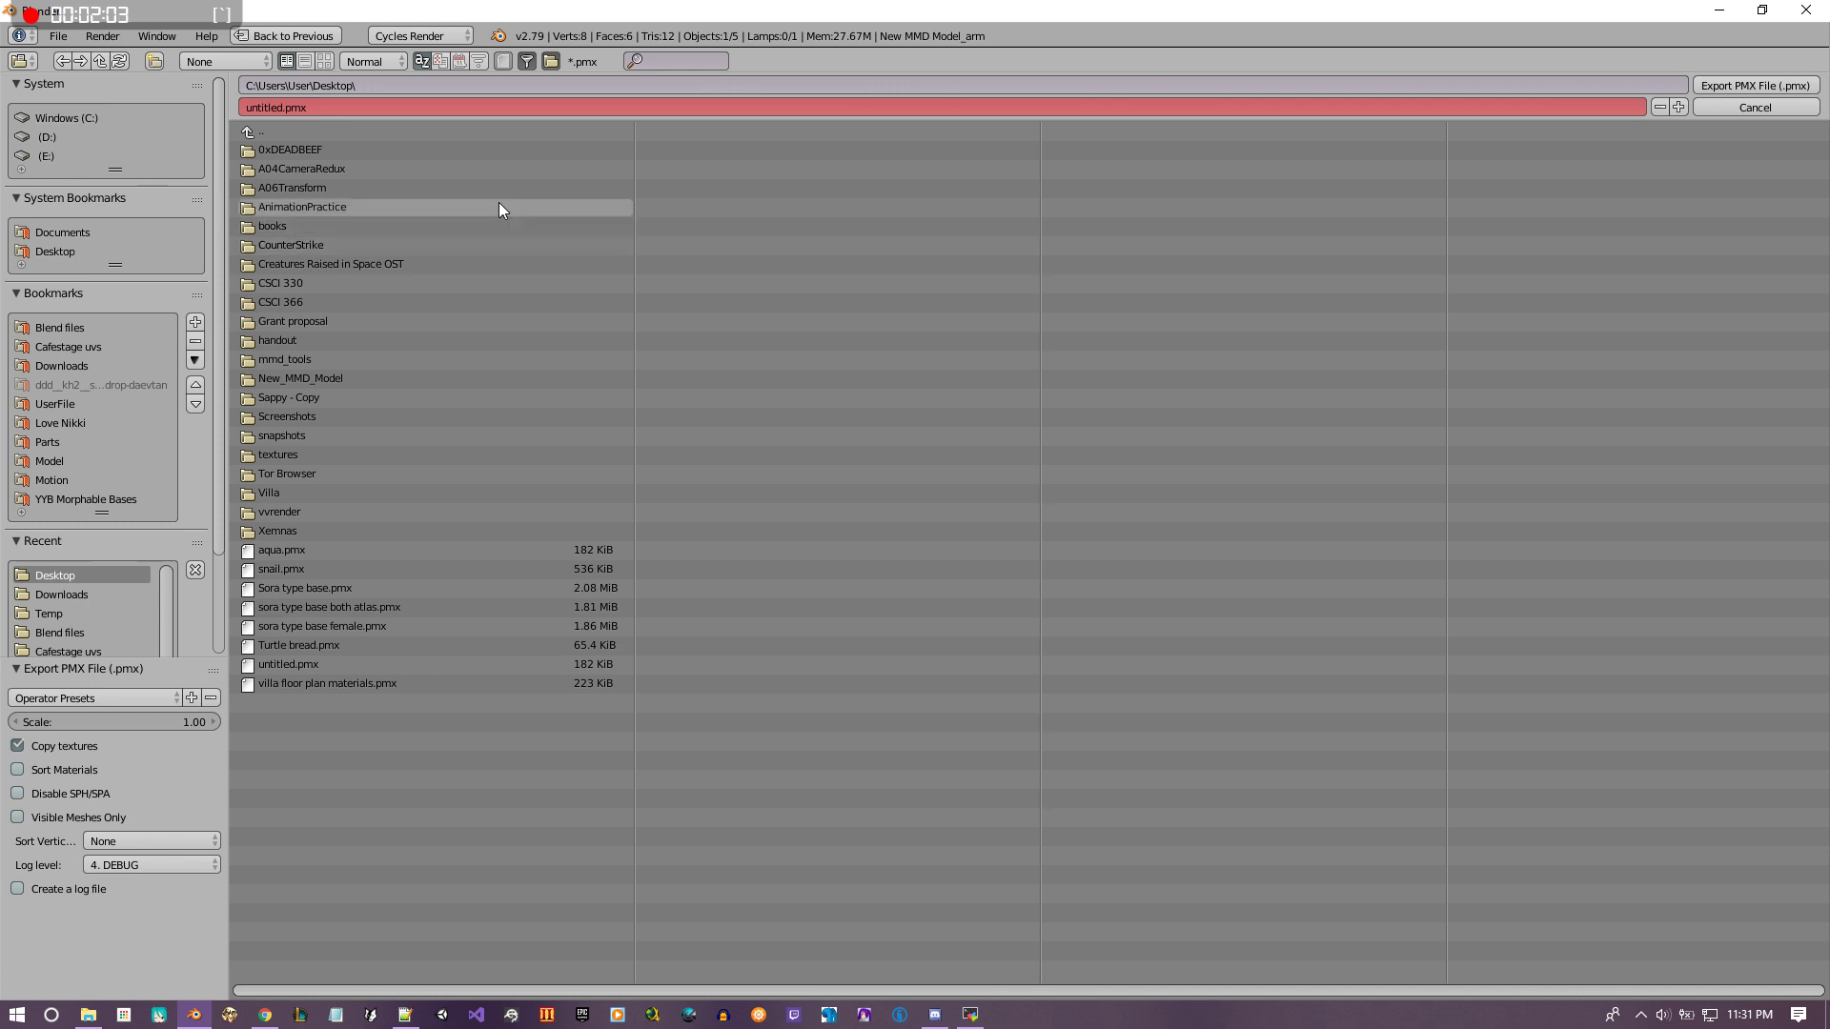
left_click(317, 105)
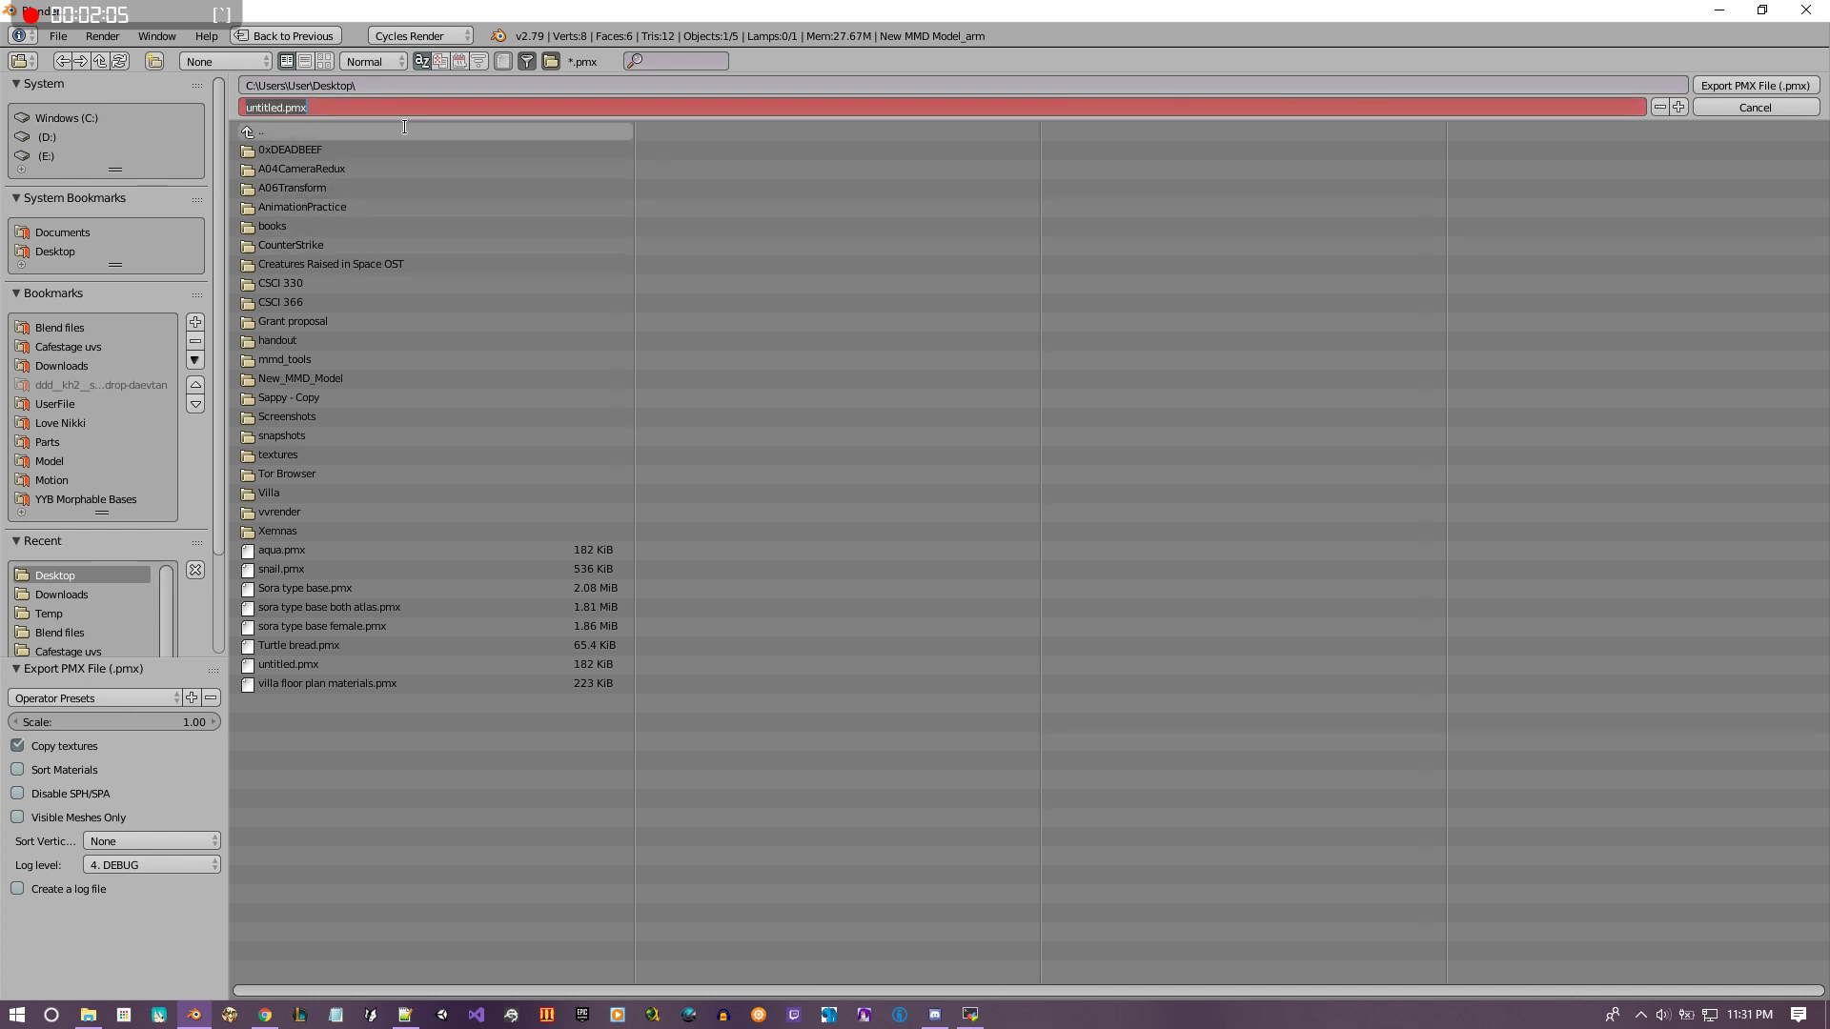
type("tutora")
type("ri")
left_click(1727, 84)
left_click(1719, 83)
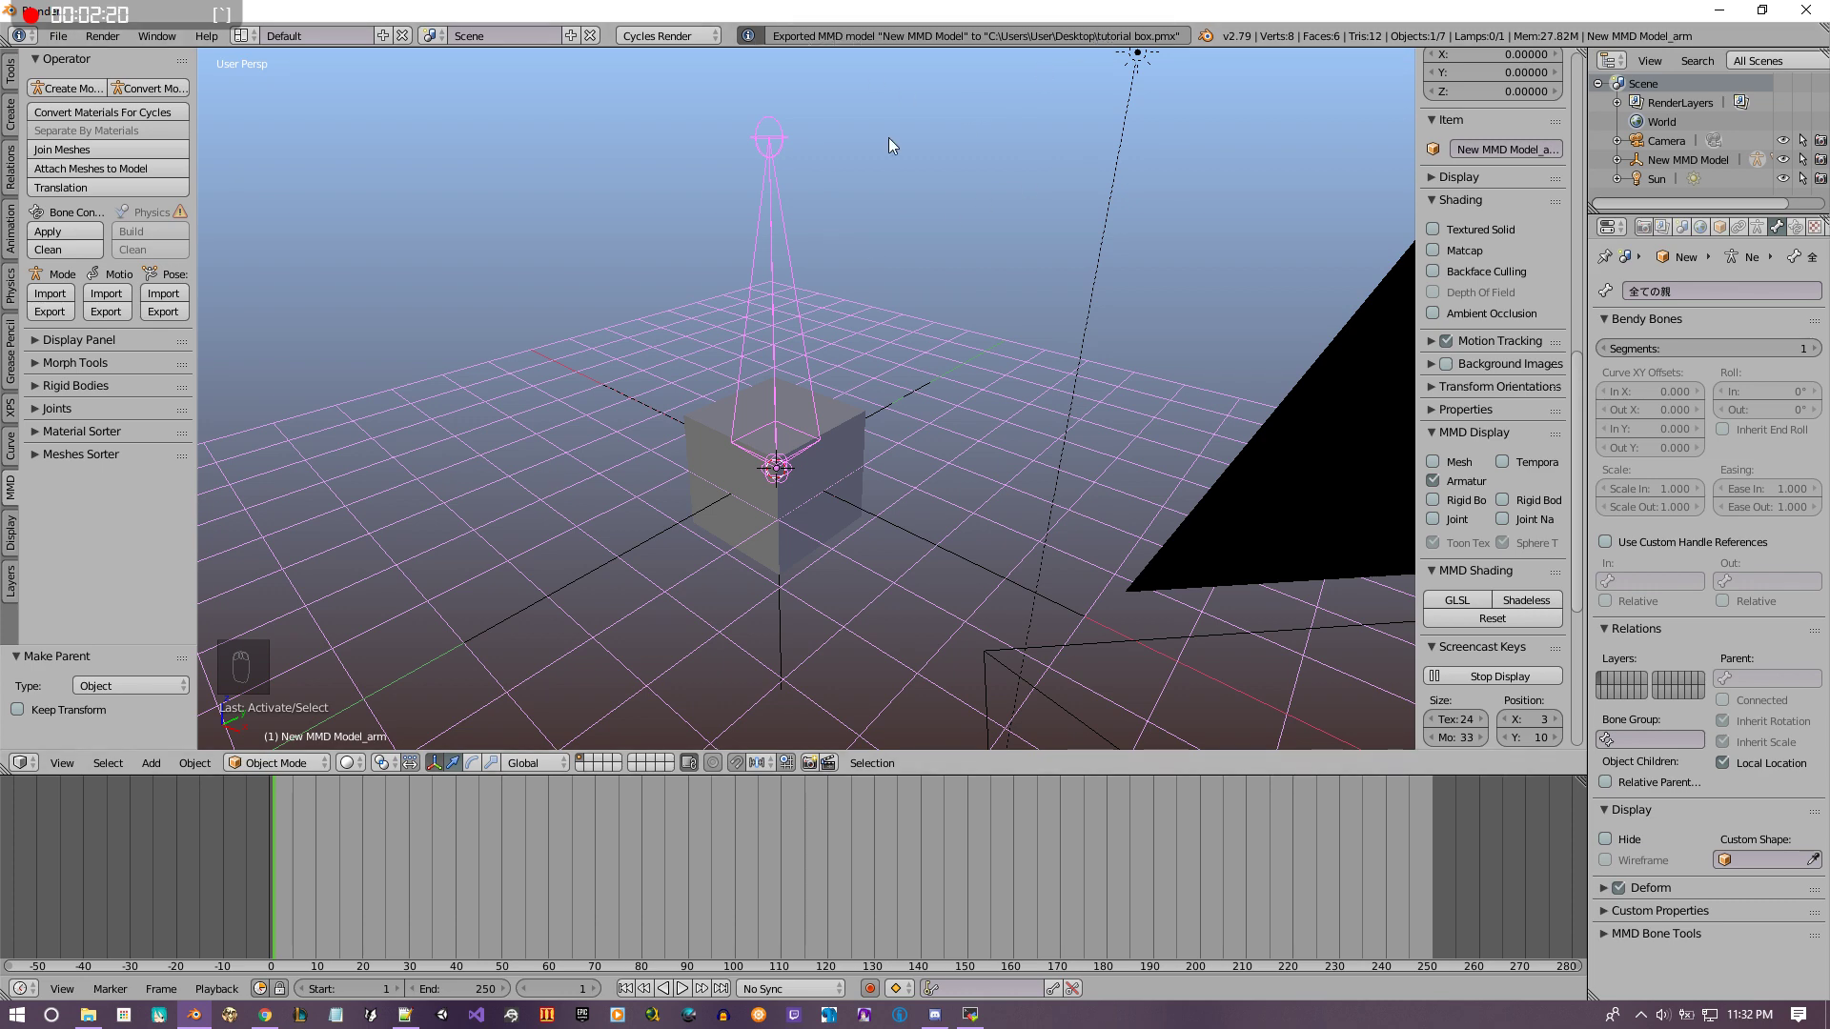
Step: Switch to Pmx Editor, move the Pmx View window clear of the editor, and open tutorial box.pmx from the Desktop
middle_click_drag(888, 138, 802, 246)
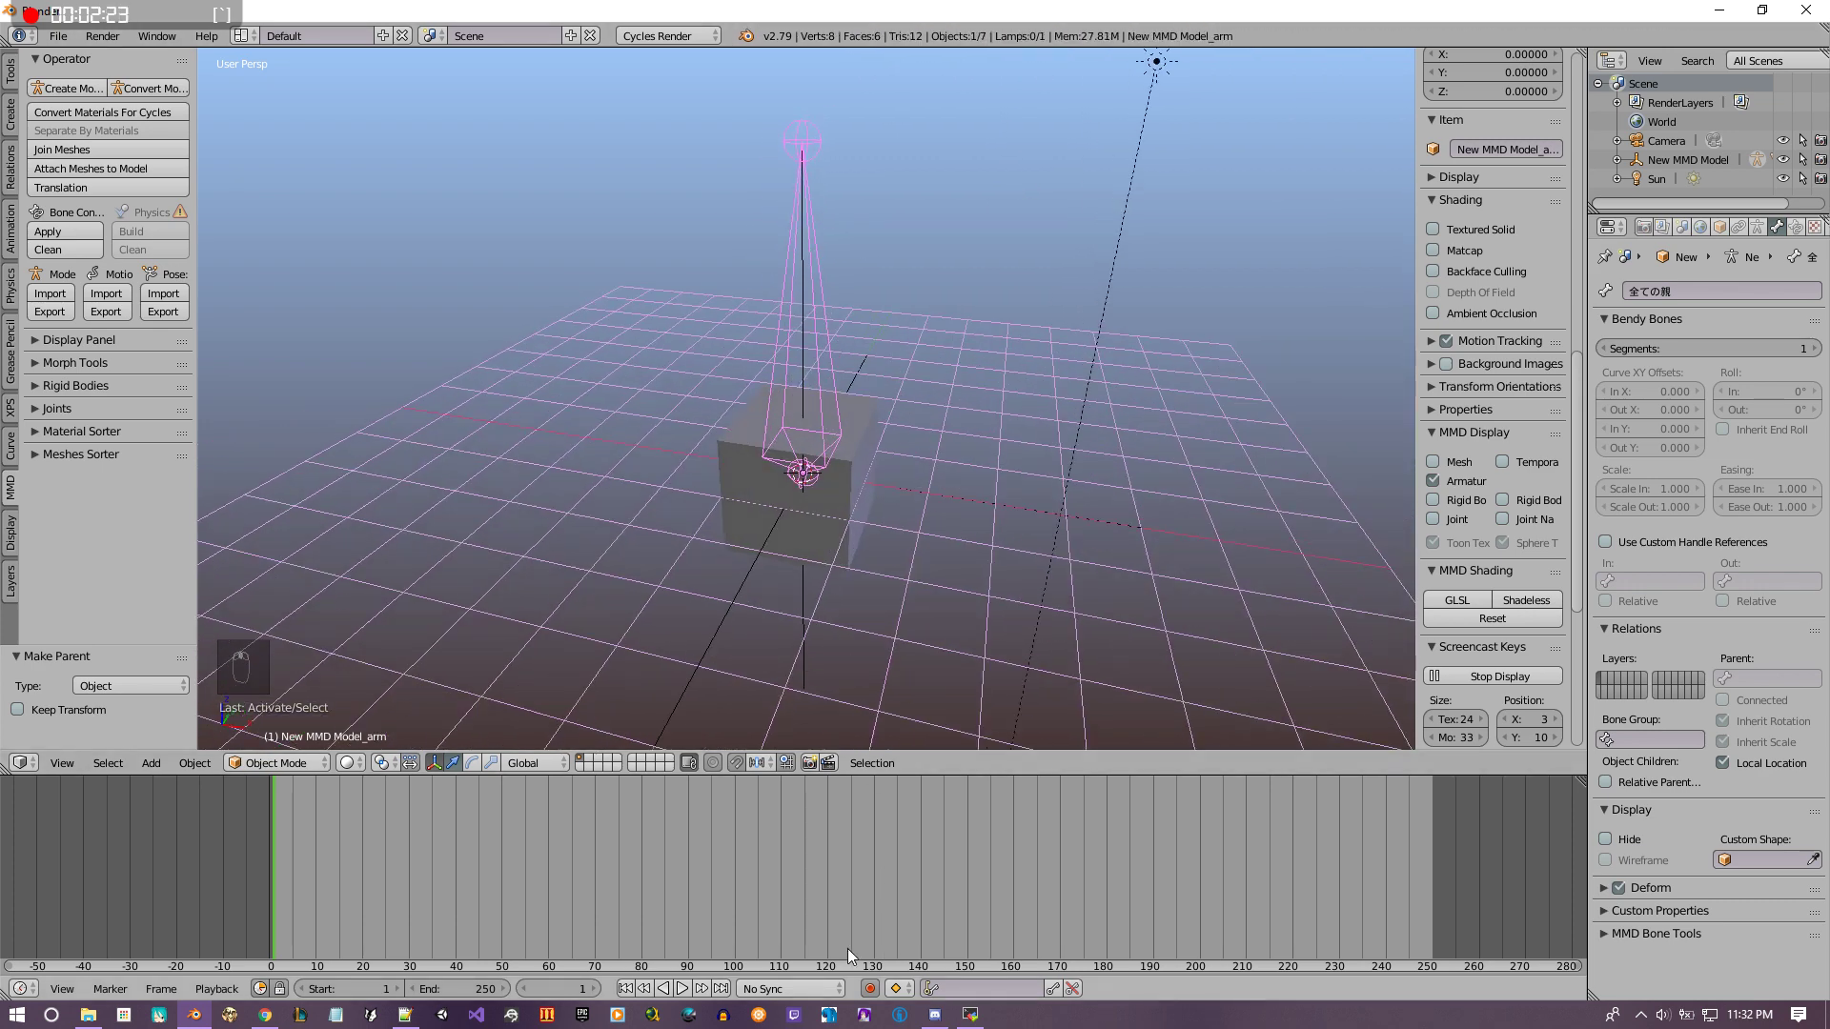
left_click(867, 1015)
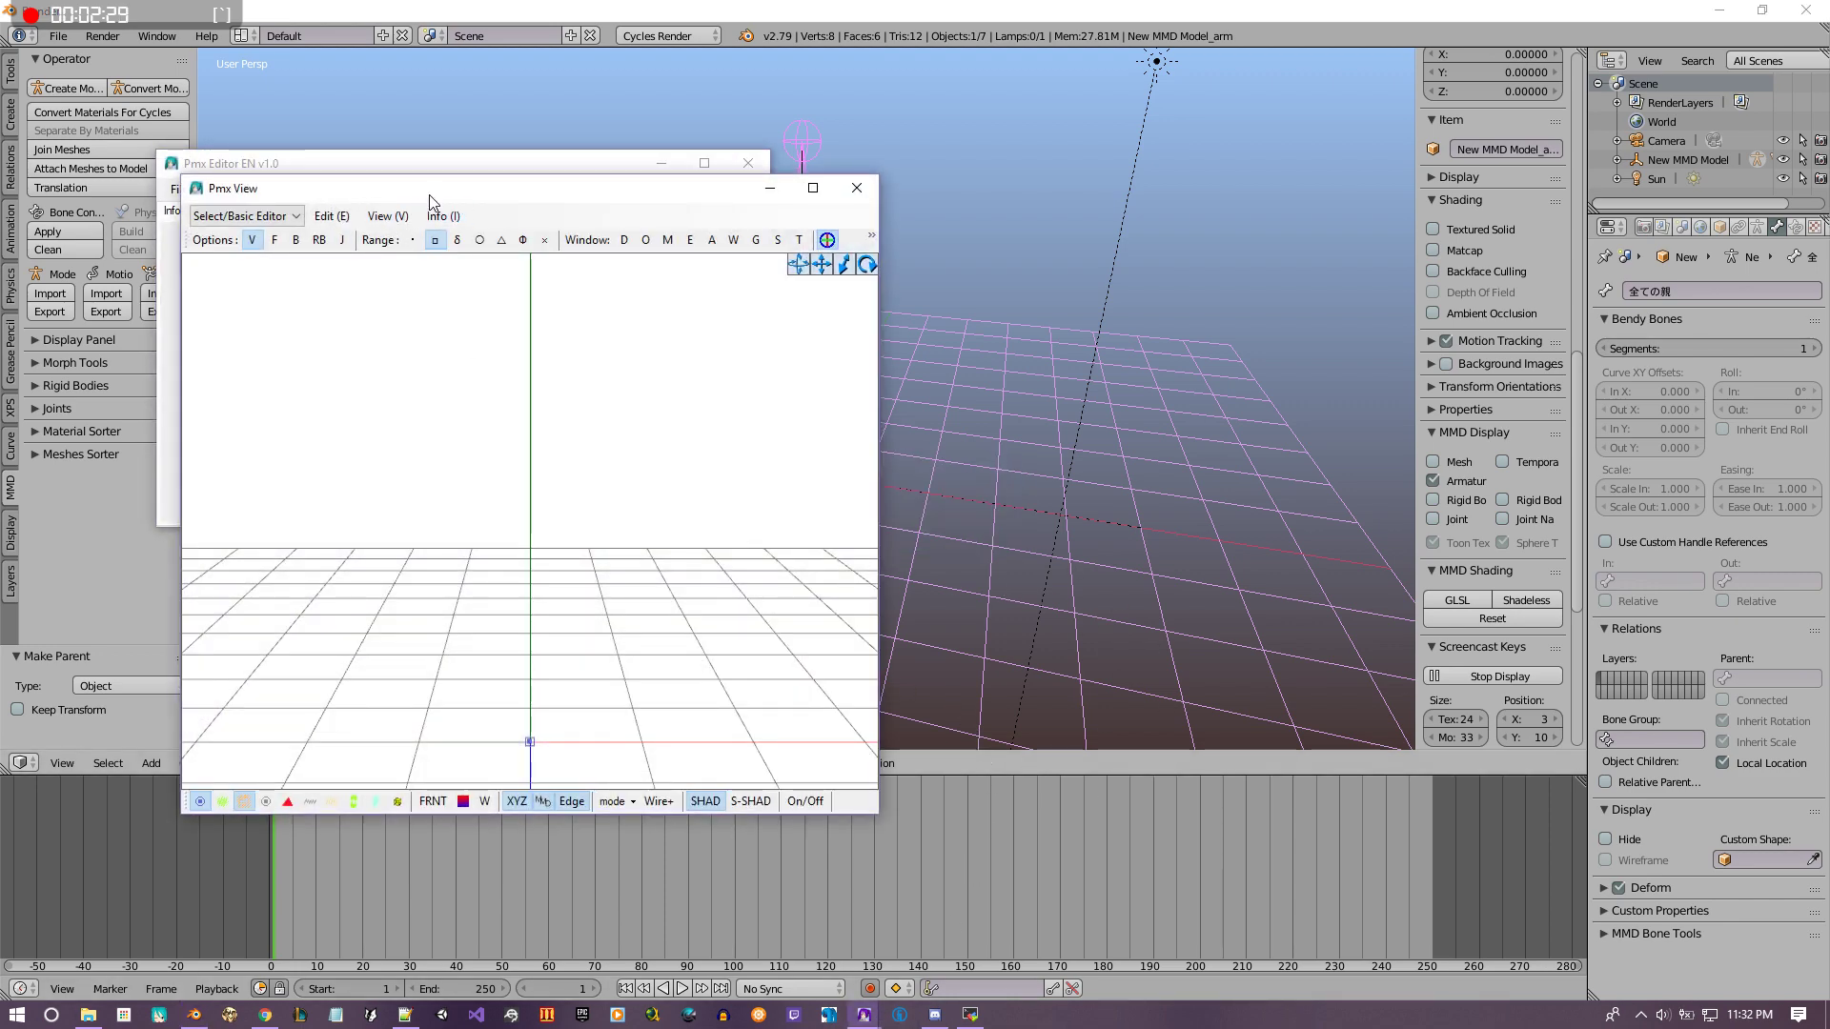
left_click_drag(431, 200, 1101, 215)
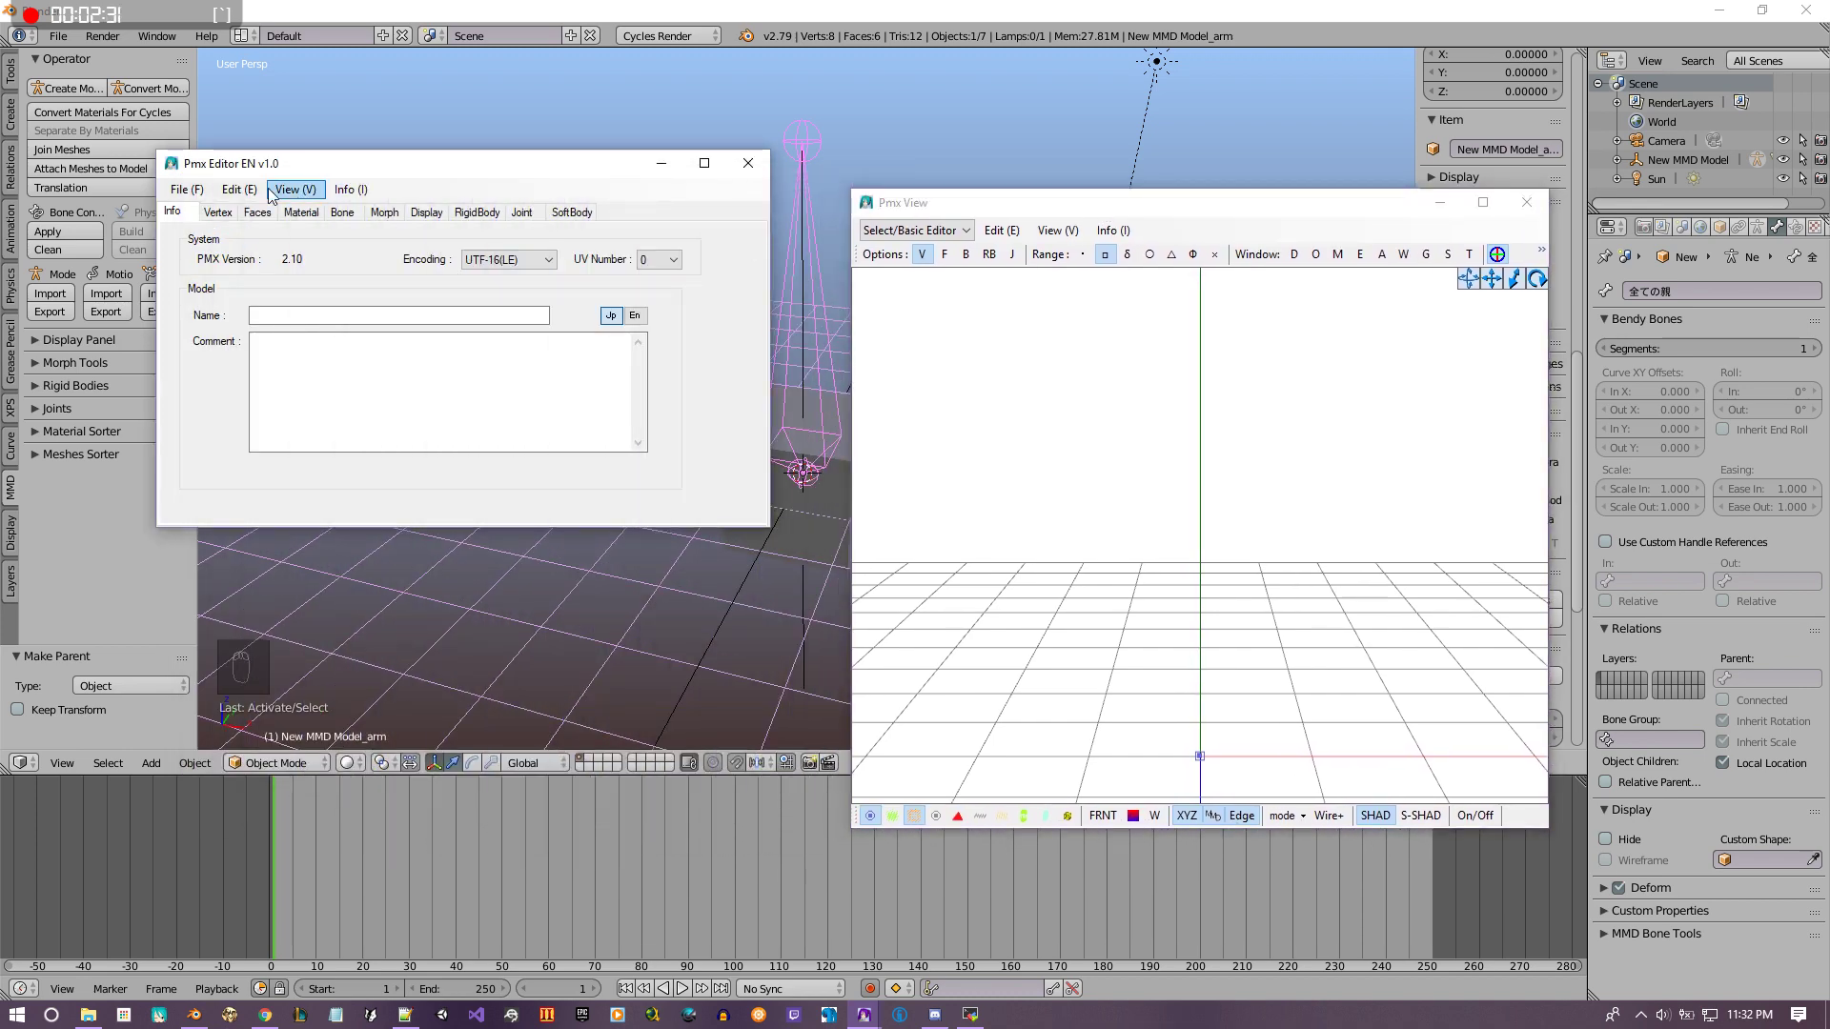
left_click(187, 189)
left_click(217, 232)
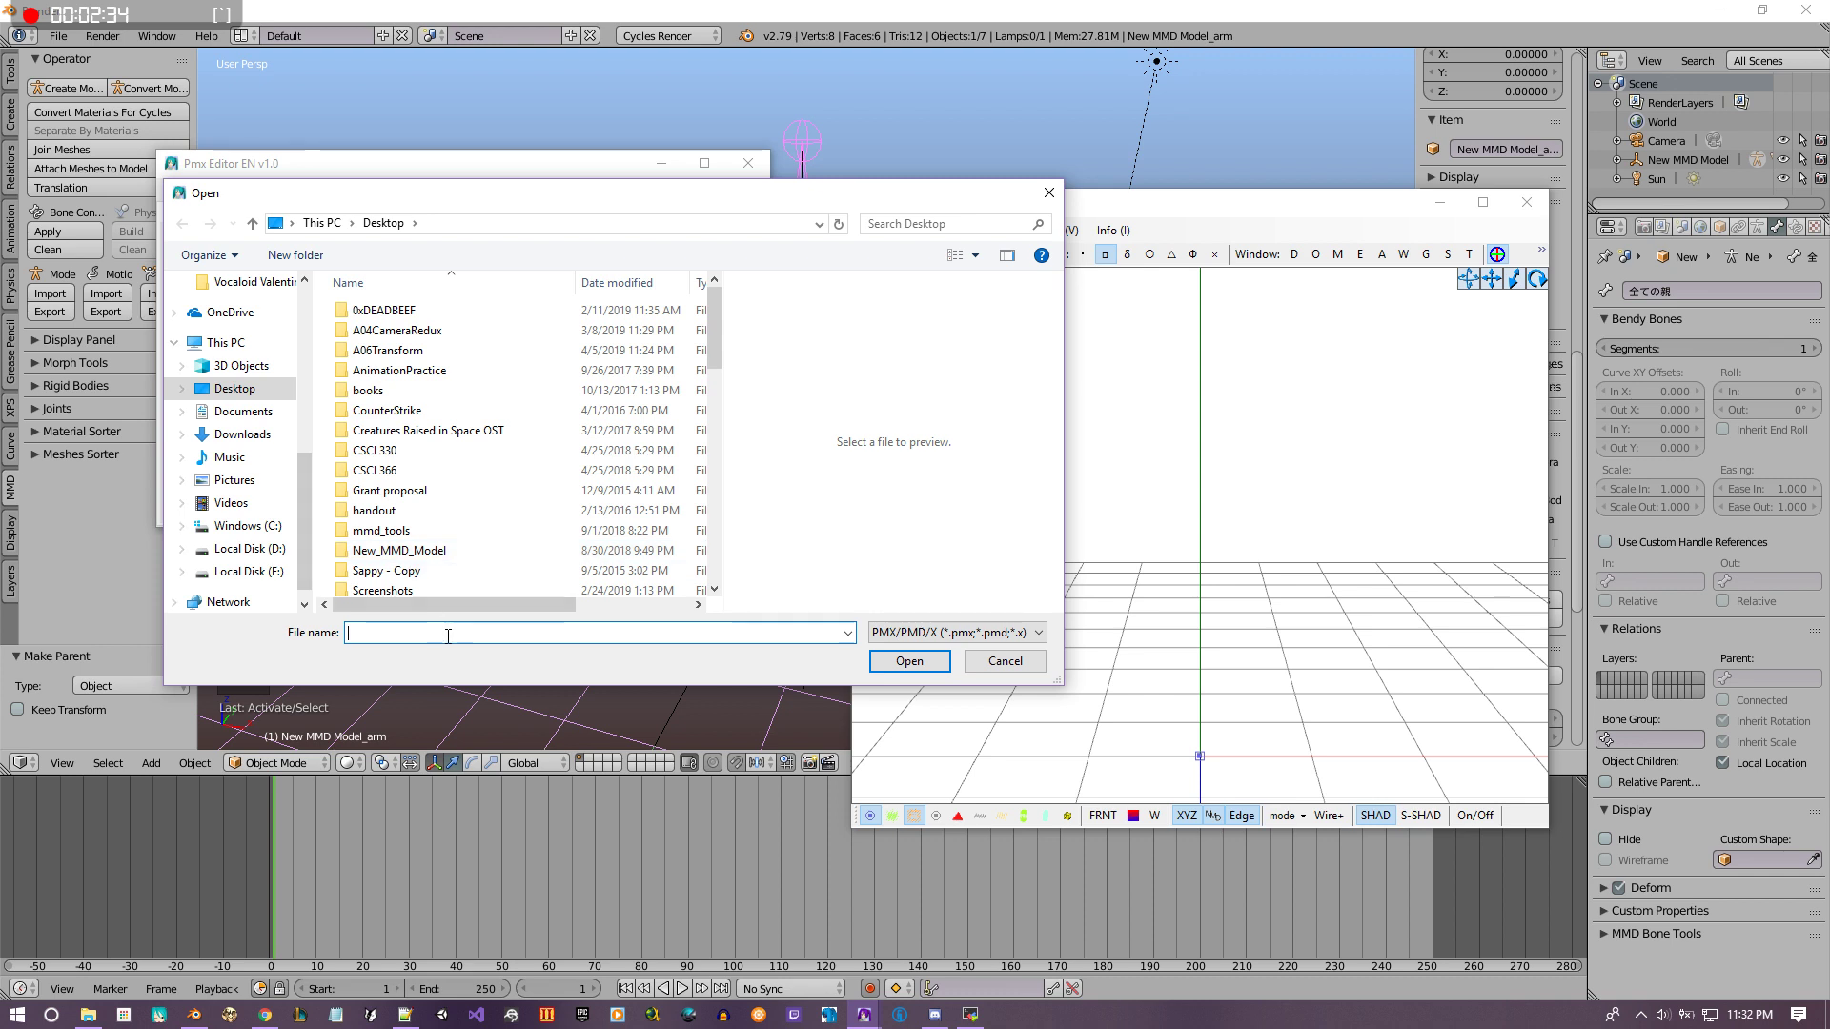
type("tut")
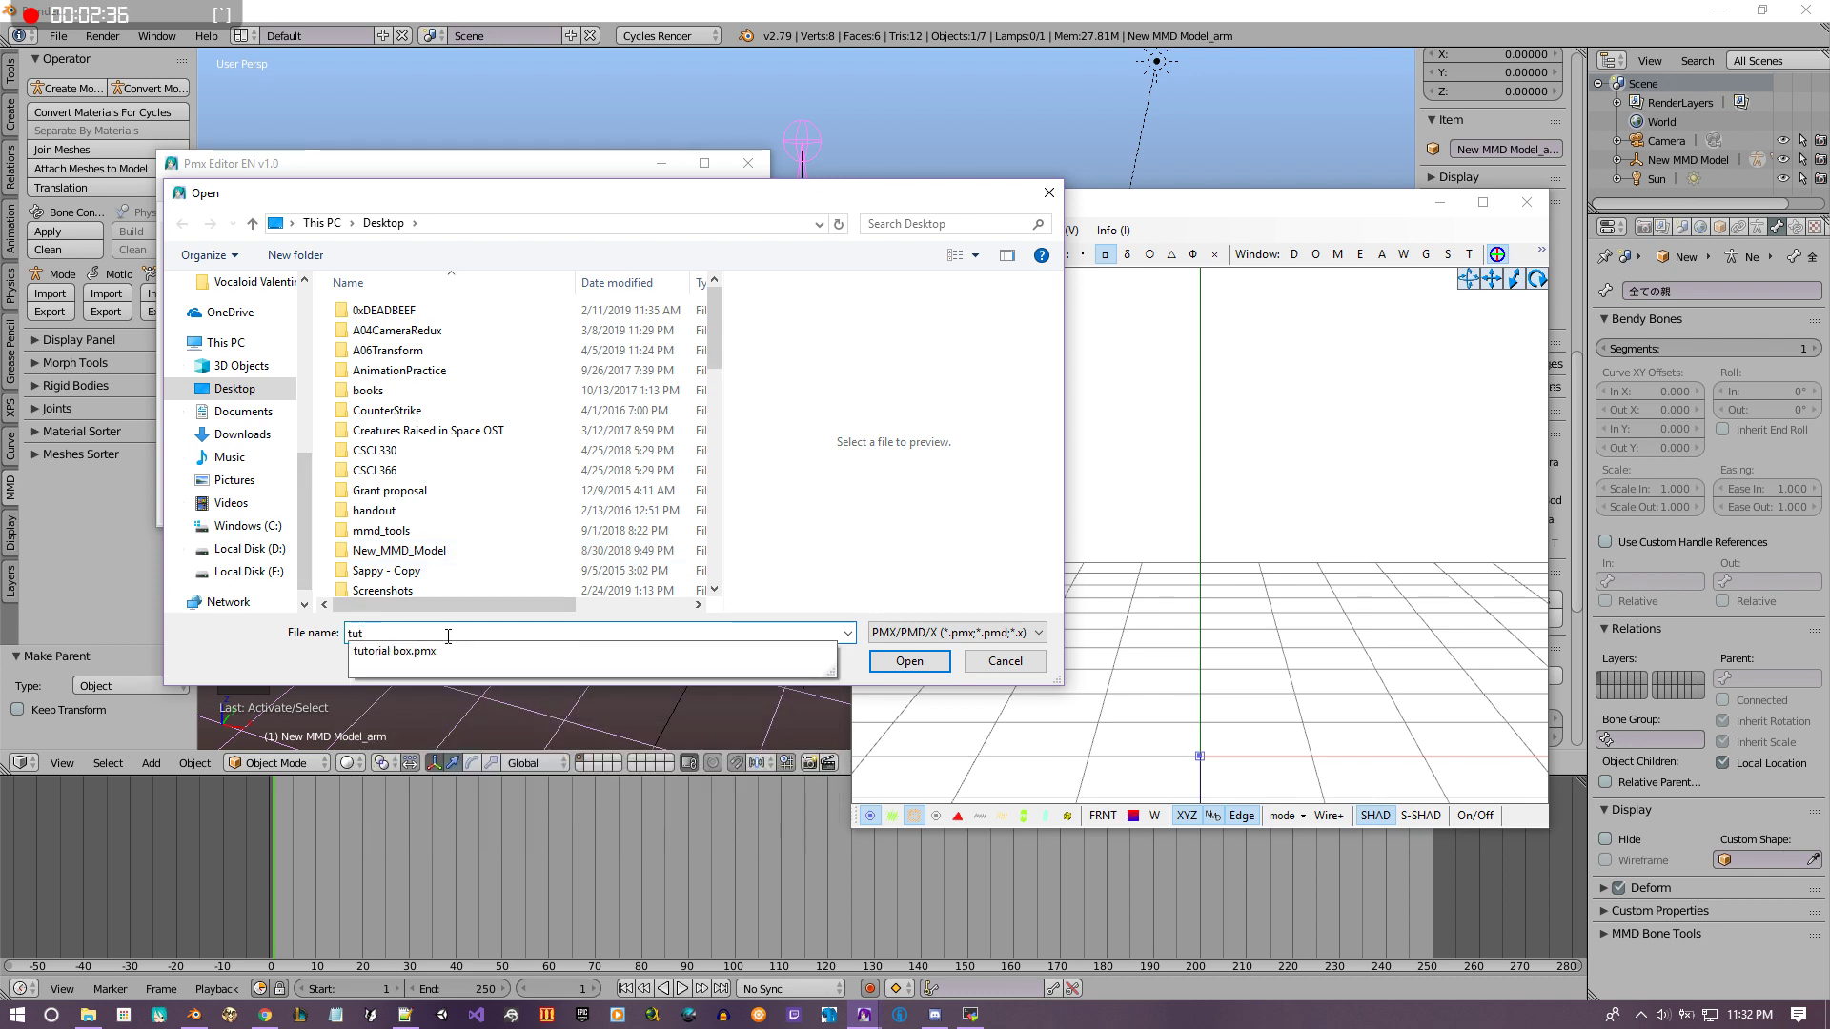
left_click(452, 651)
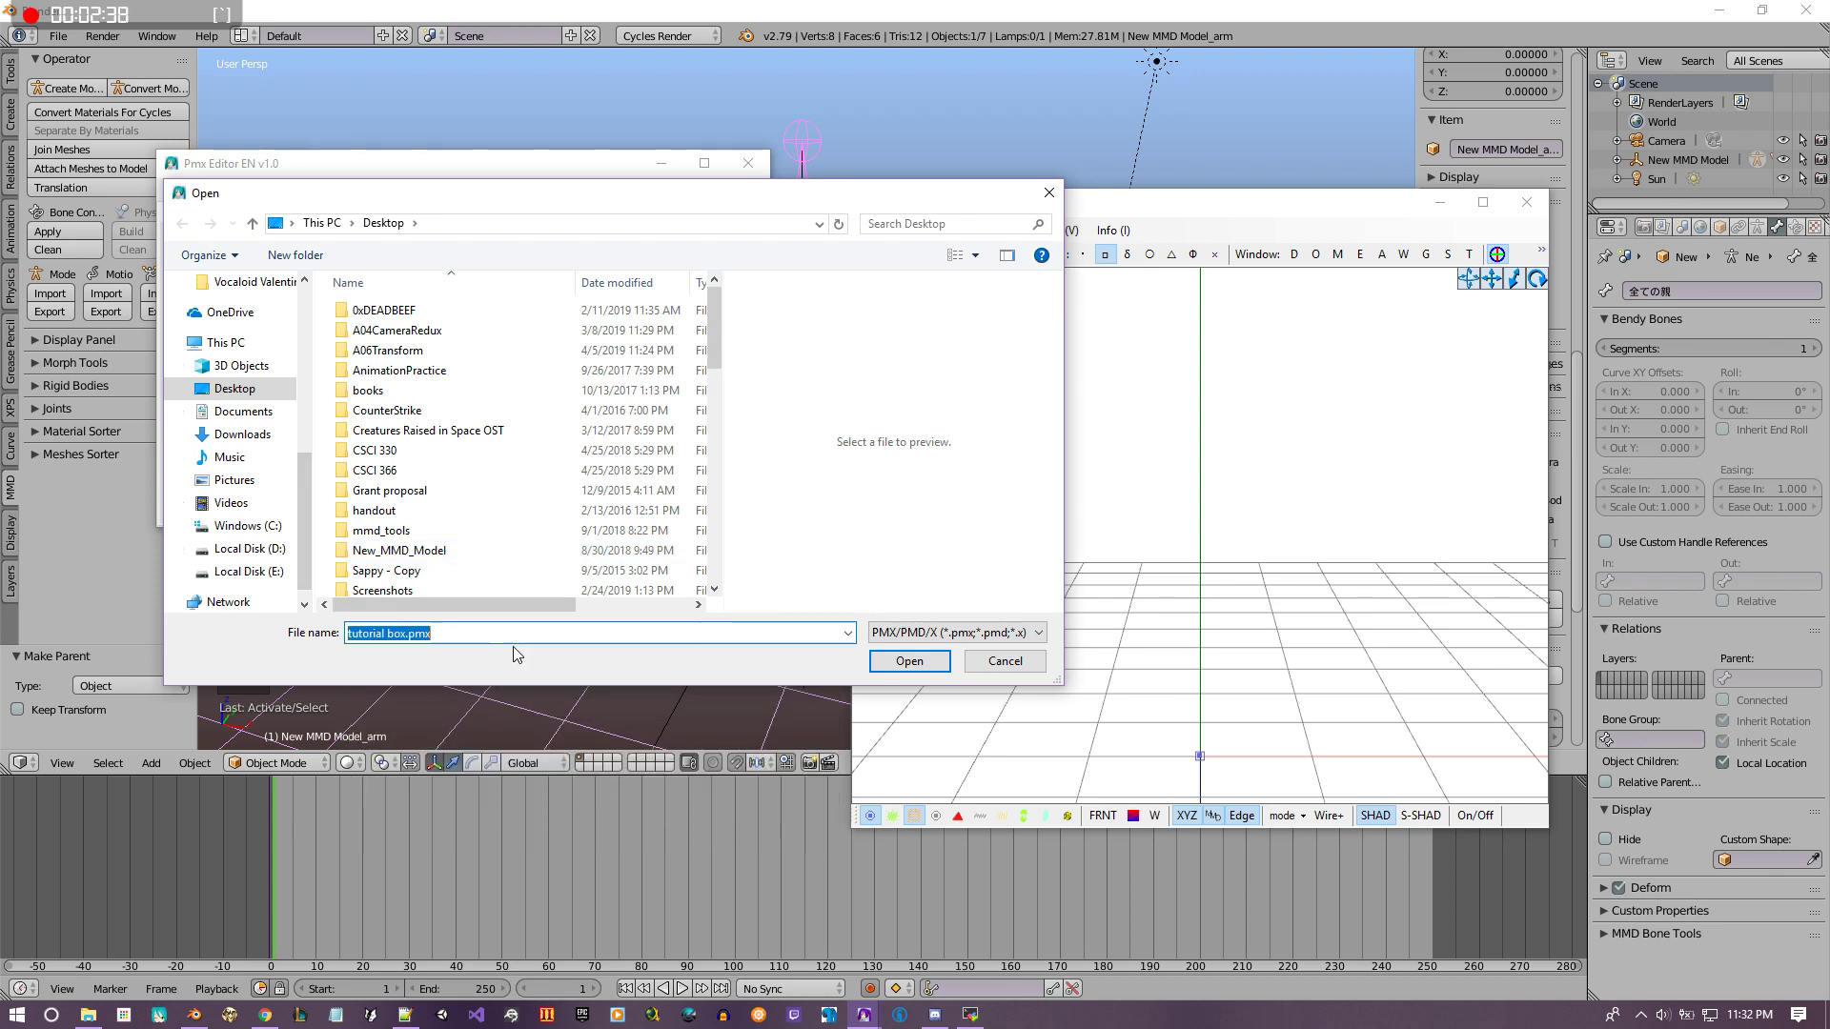
left_click(888, 664)
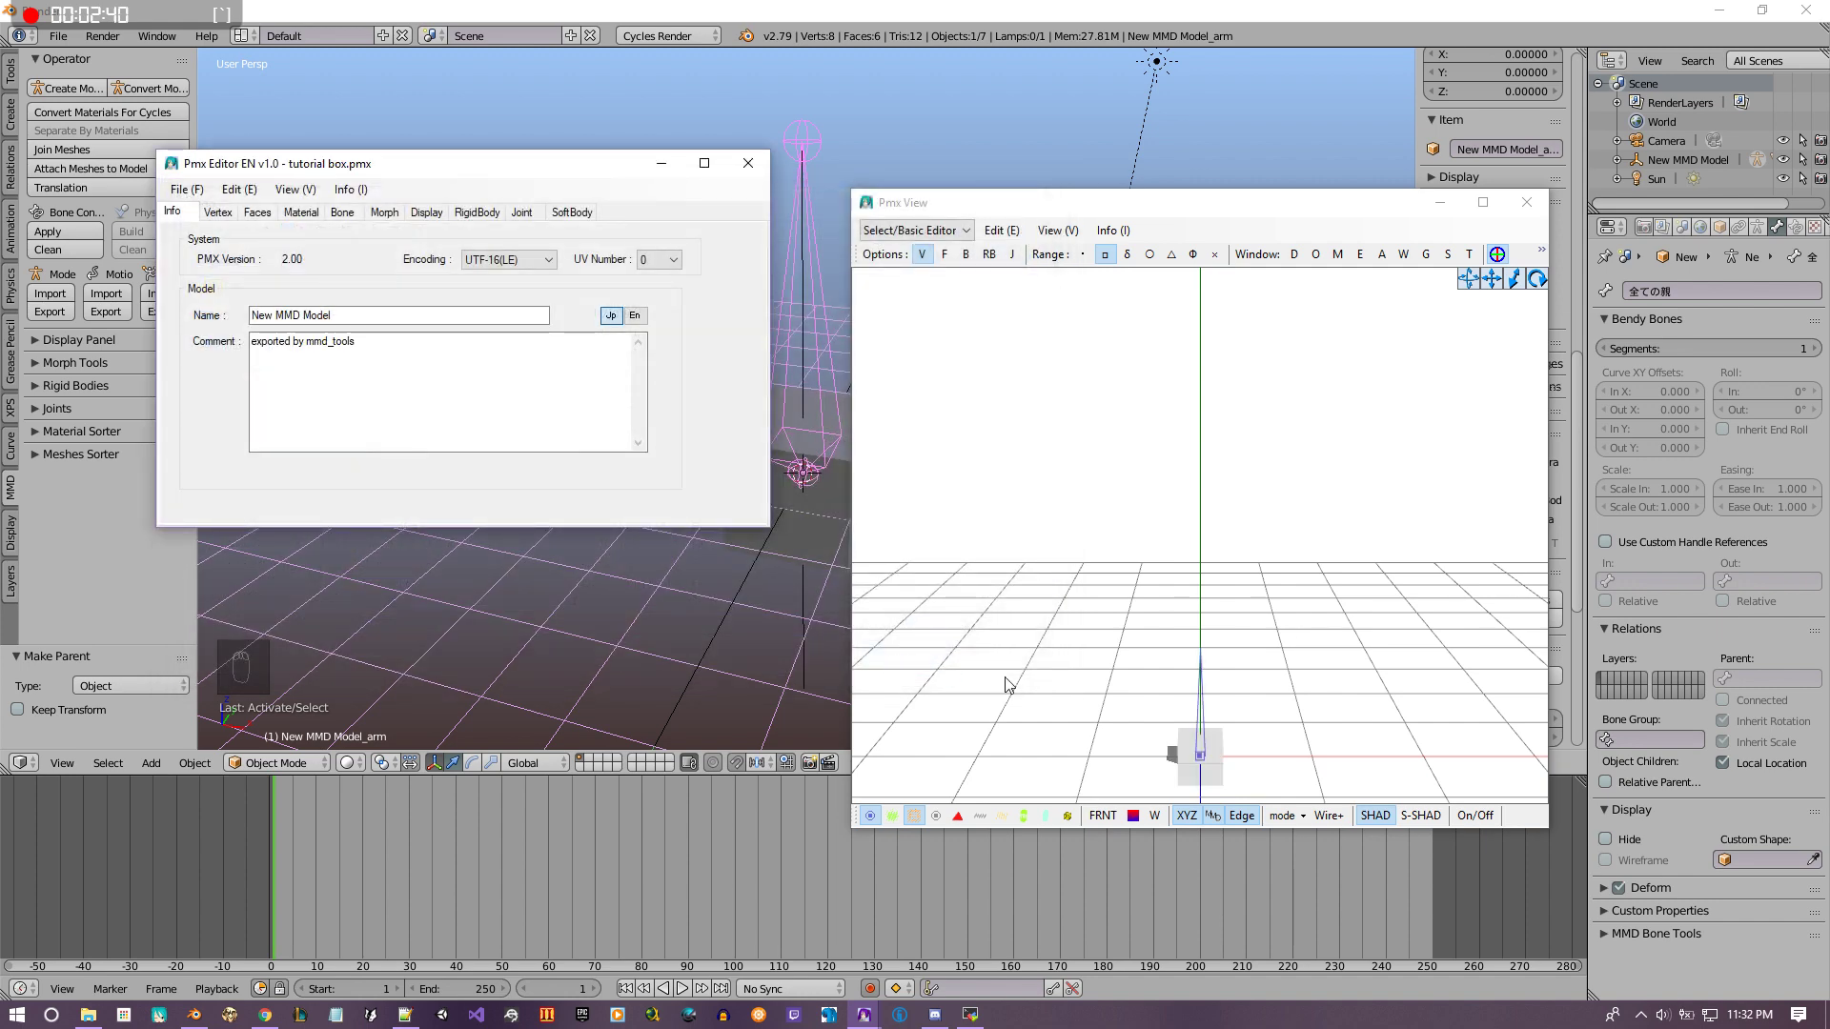
Step: Examine the exported box and its bone from several angles in Pmx View
middle_click_drag(1190, 730, 1211, 696)
key("r")
scroll(1210, 696, "up", 4)
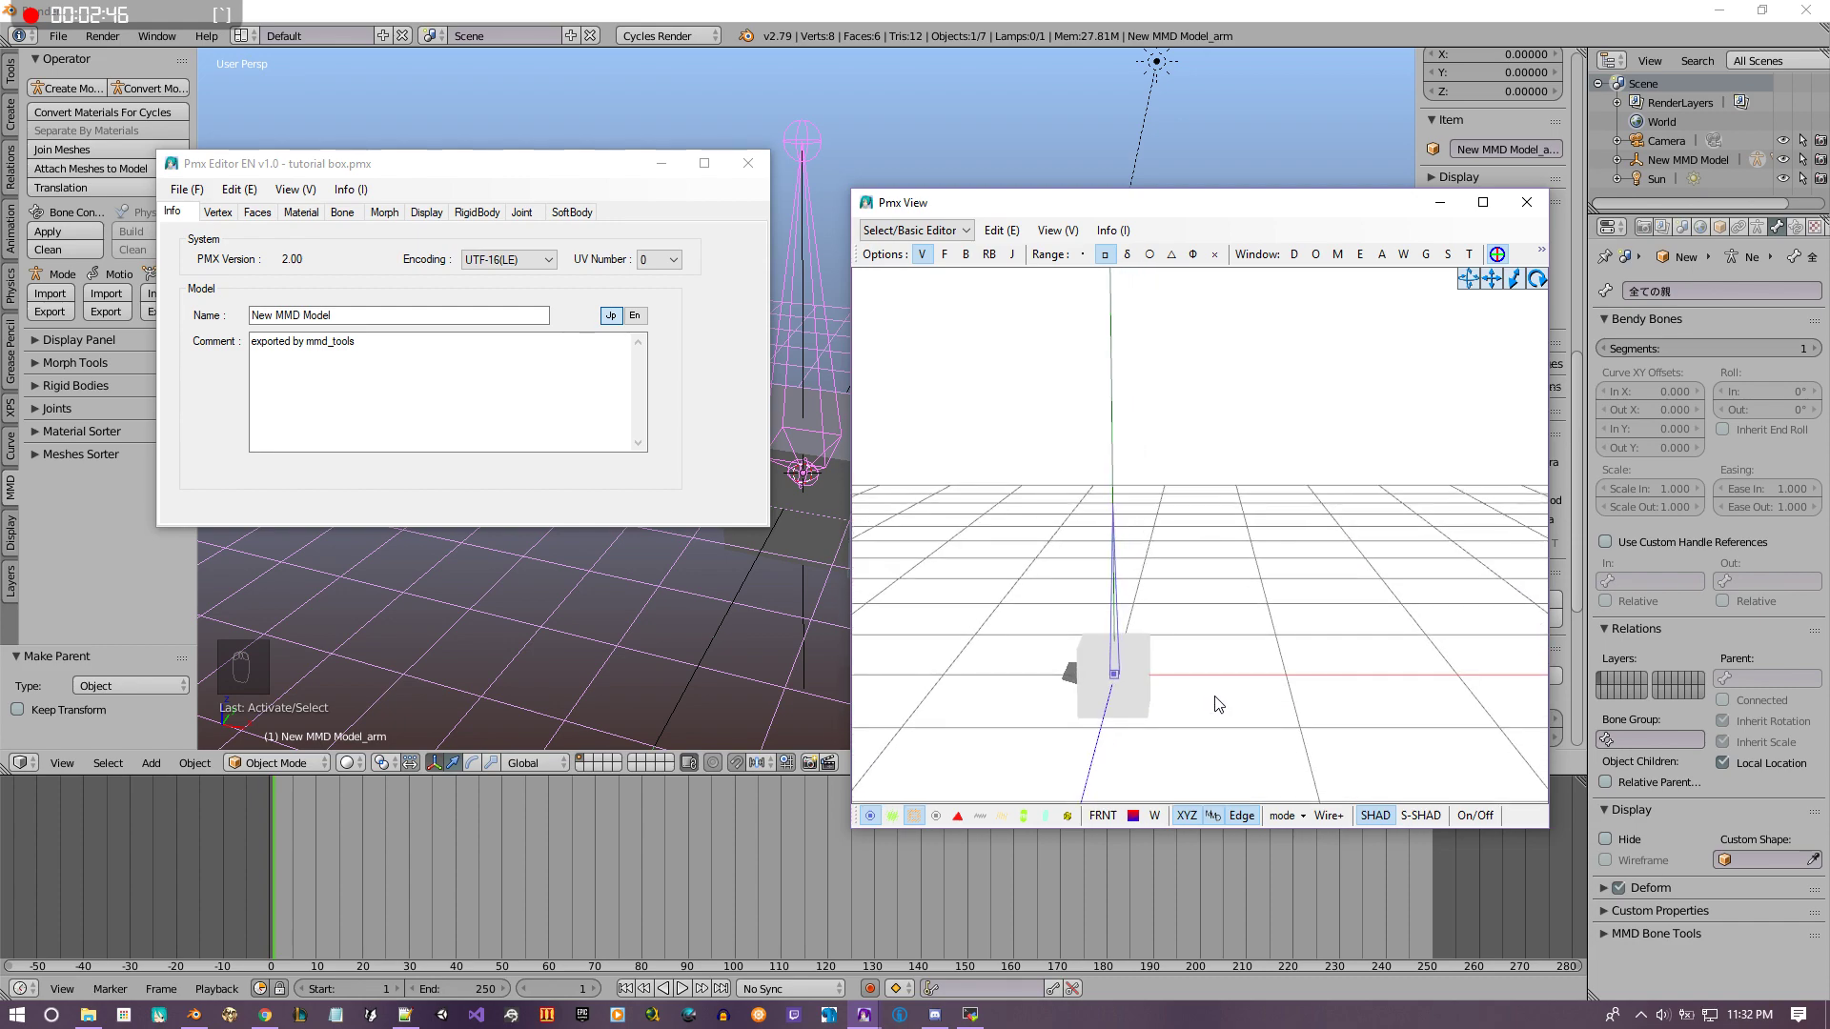
right_click_drag(1213, 703, 1161, 708)
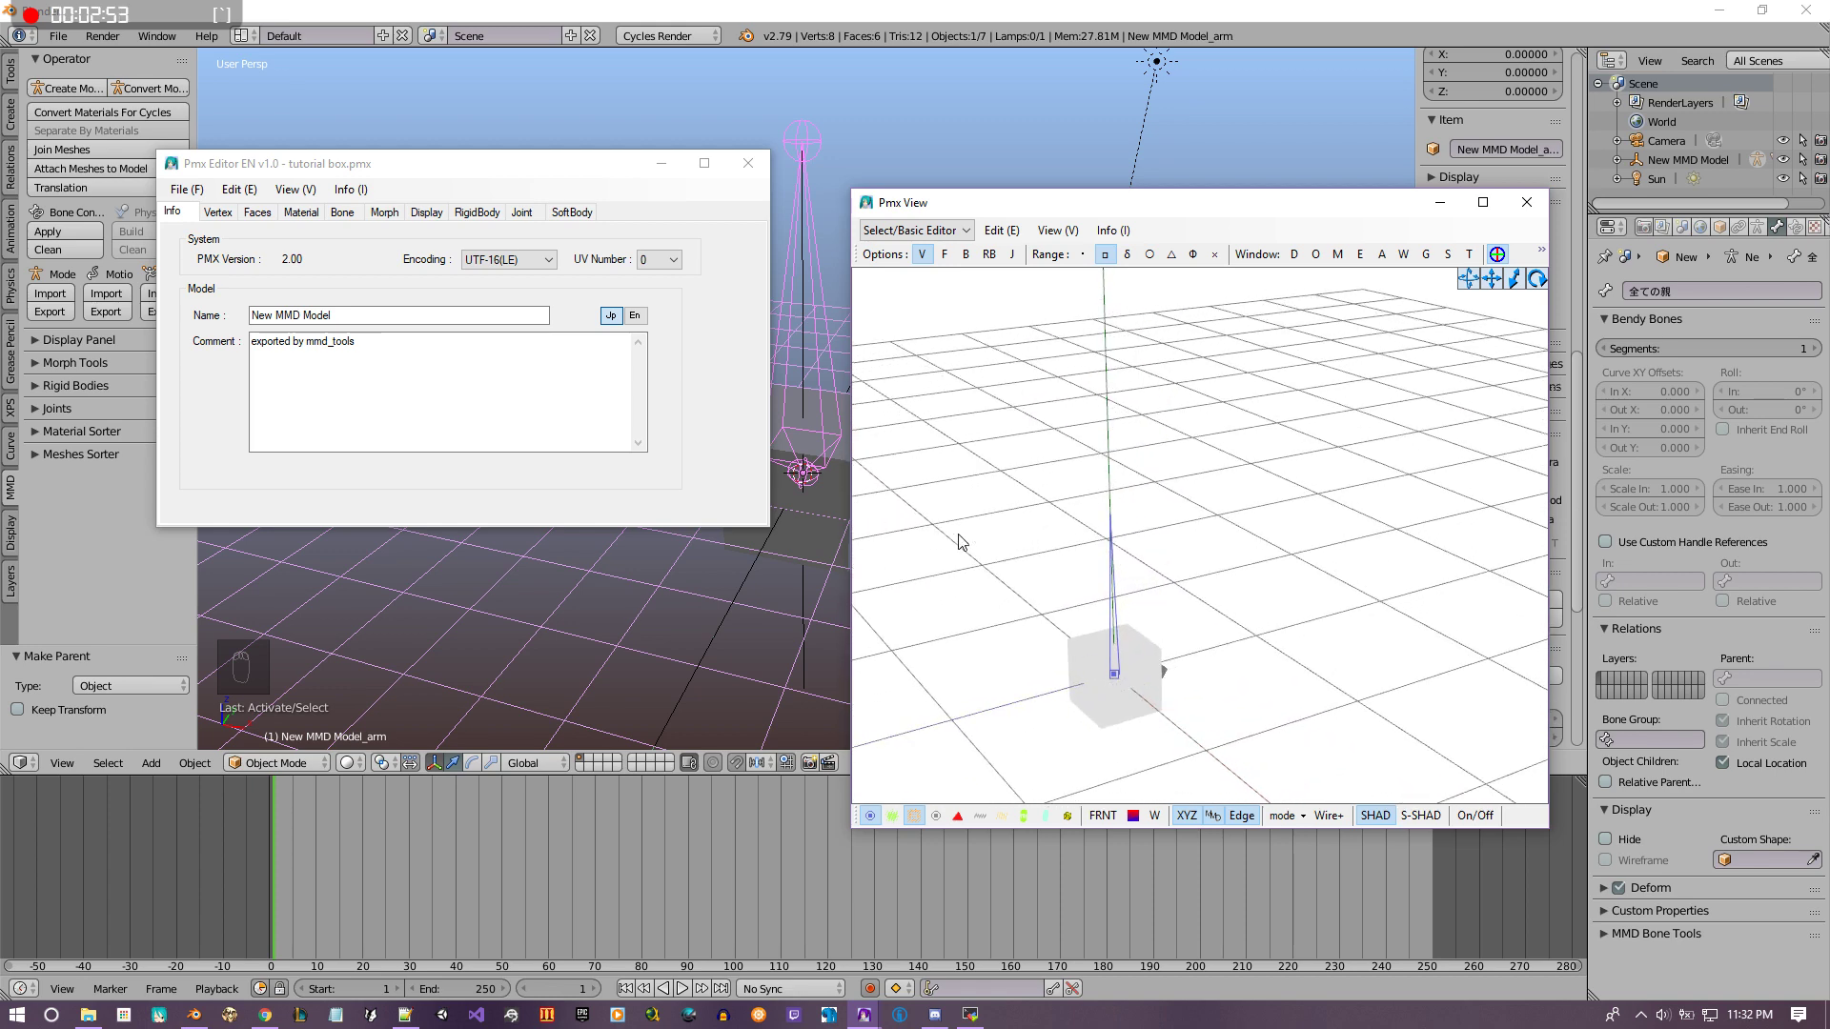